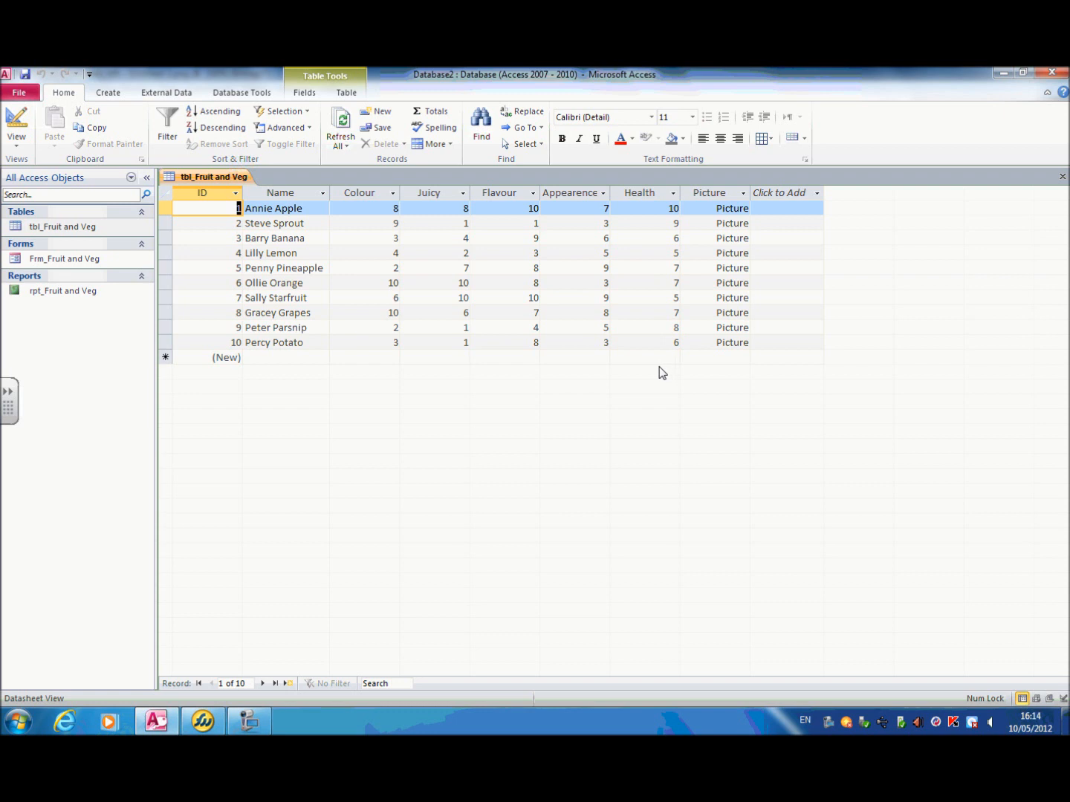
# Step: Create a new query in Design view and add the table tbl_Fruit and Veg to it
pyautogui.click(713, 236)
pyautogui.click(111, 94)
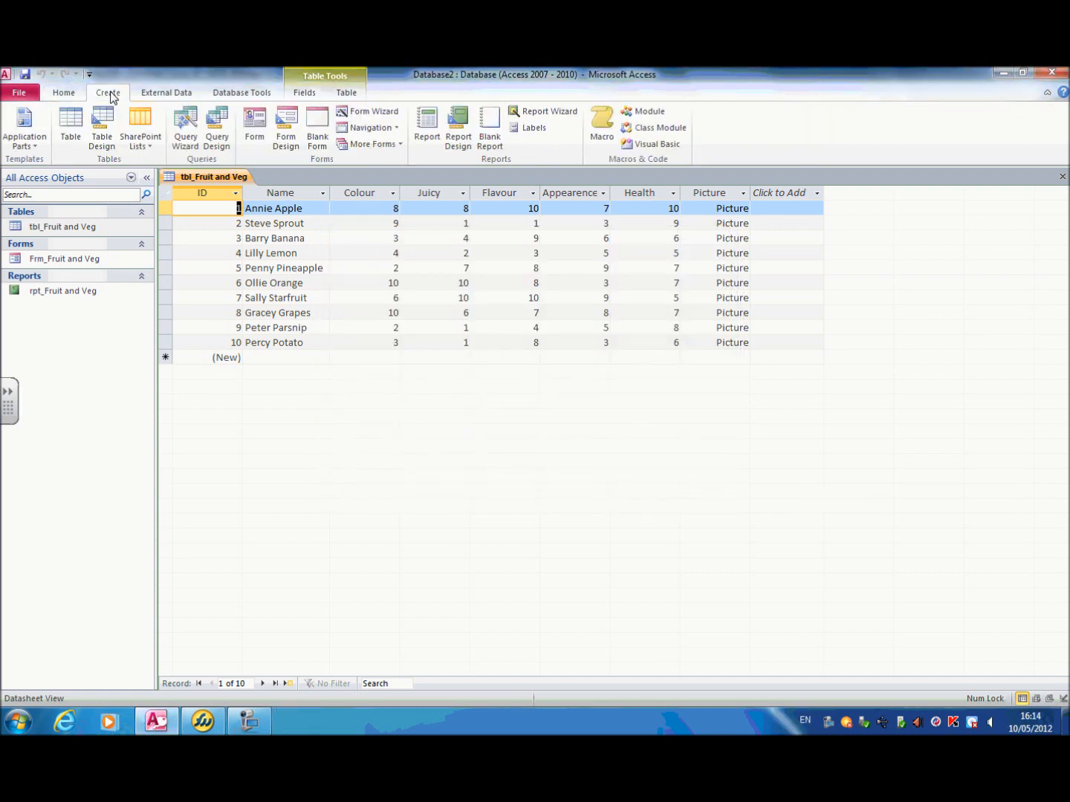
pyautogui.click(228, 154)
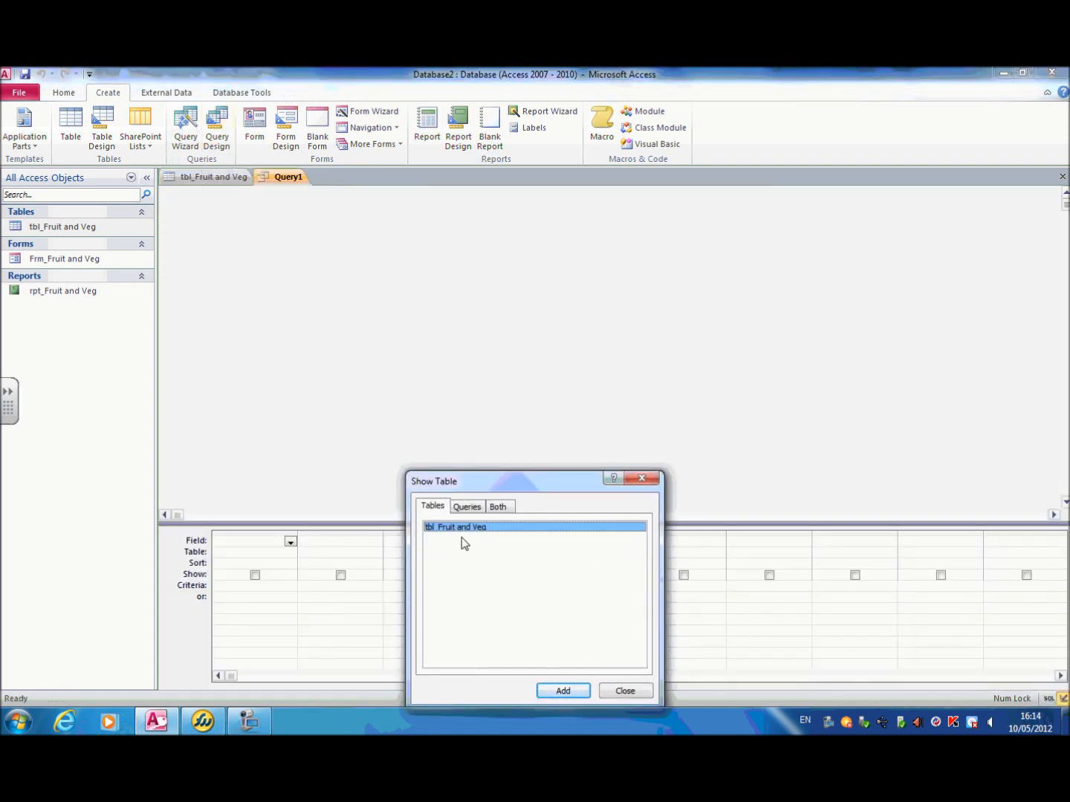
pyautogui.click(566, 691)
pyautogui.click(626, 691)
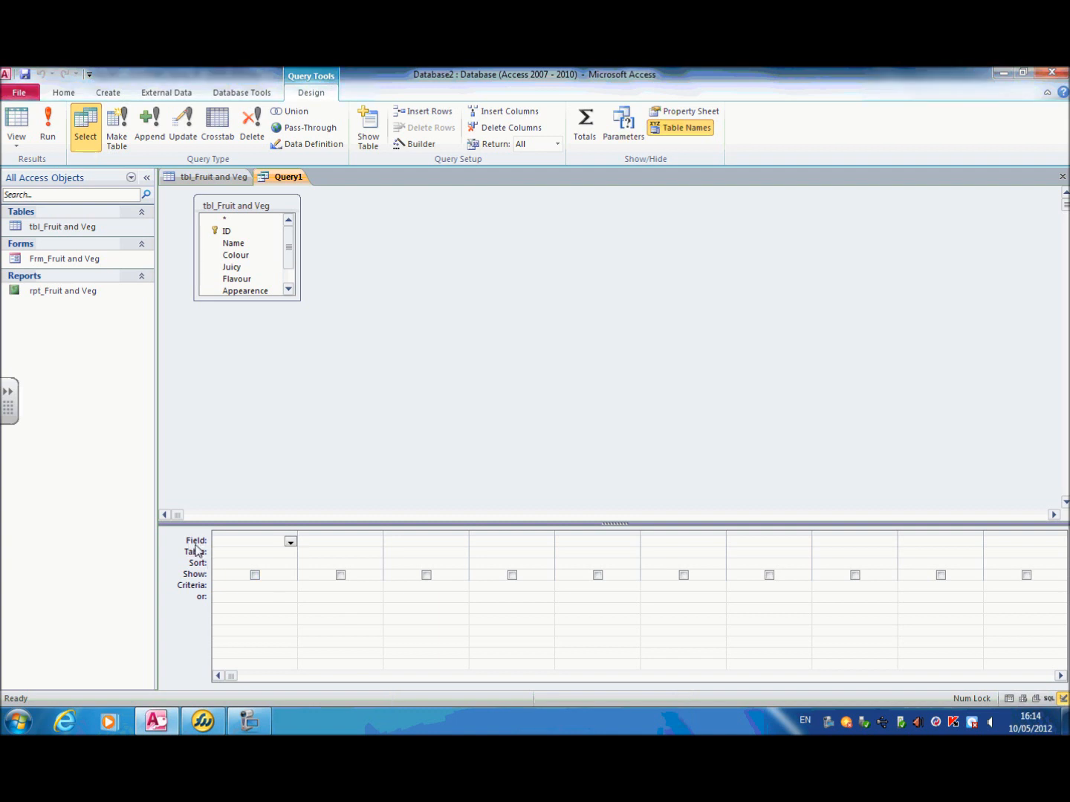
# Step: Add the ID and Name fields from tbl_Fruit and Veg to the first two columns of the query grid
pyautogui.click(292, 544)
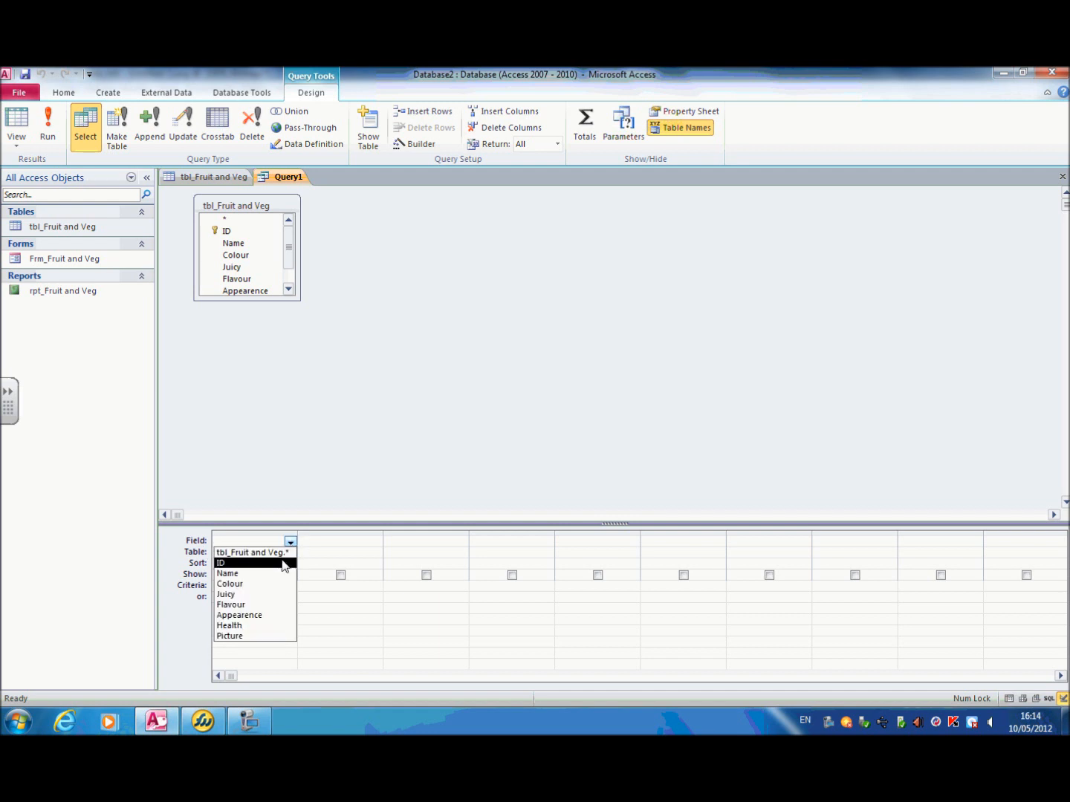
pyautogui.click(283, 566)
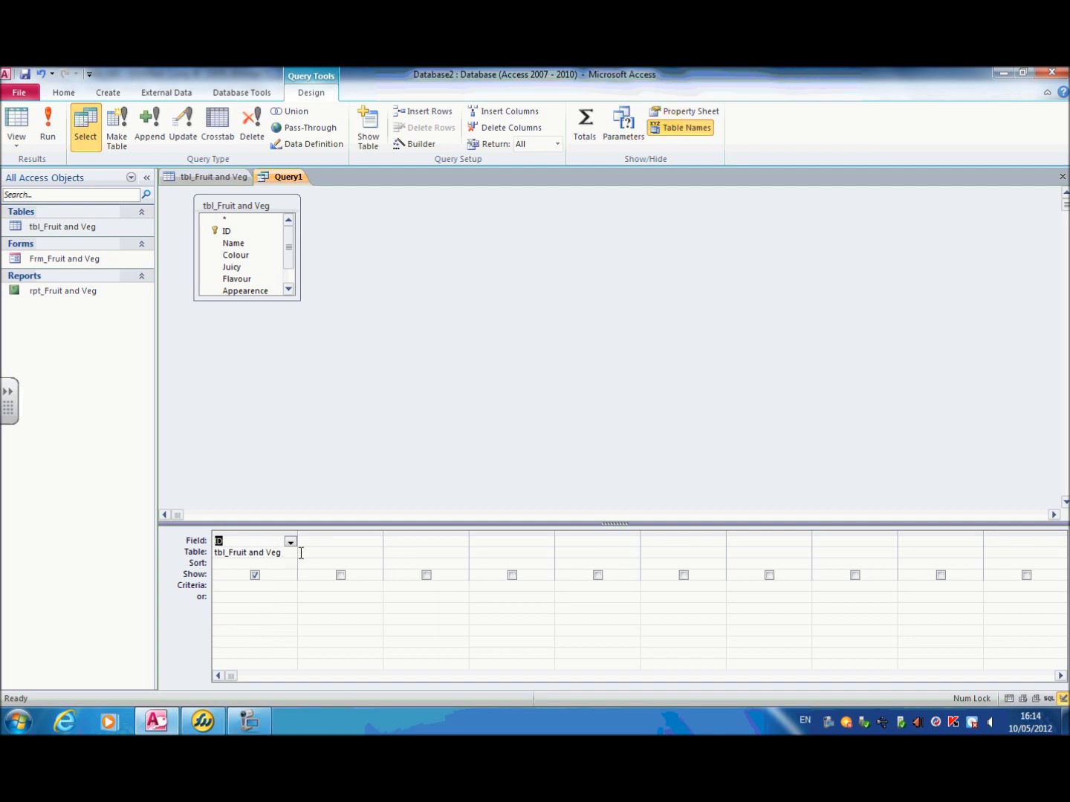
pyautogui.click(303, 542)
pyautogui.click(376, 542)
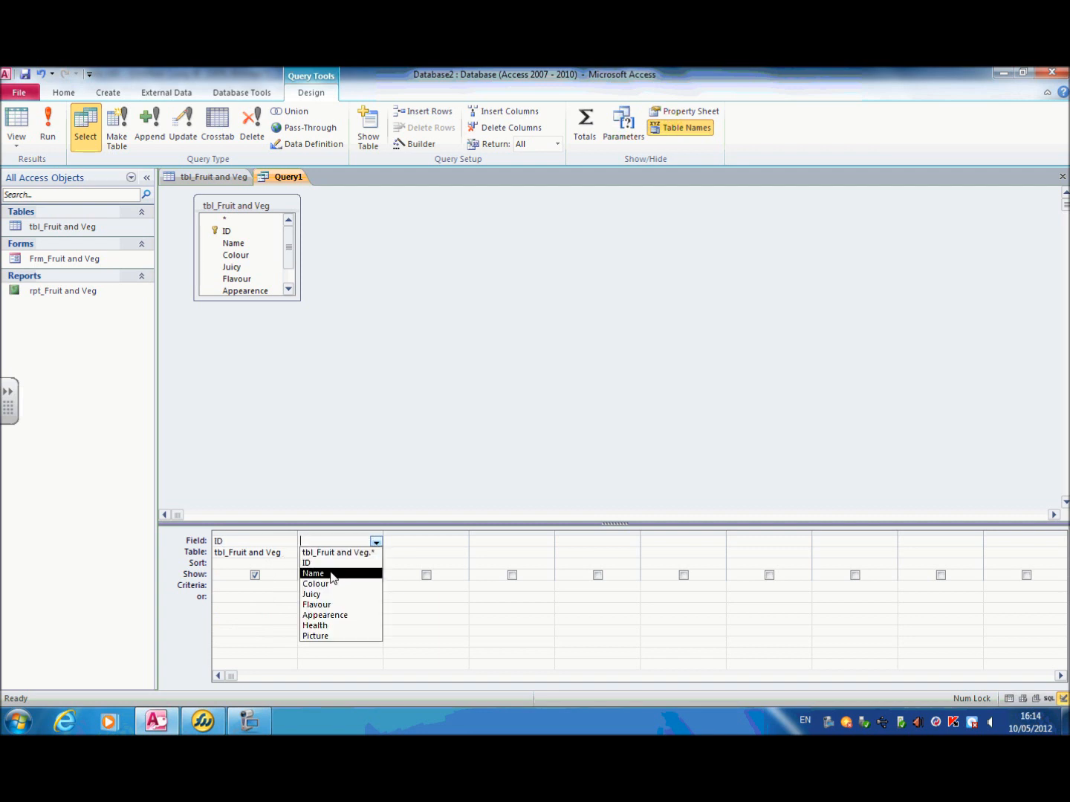
pyautogui.click(332, 574)
# Step: Add the Health field as the third query column with the criterion 10, and run the query
pyautogui.click(398, 541)
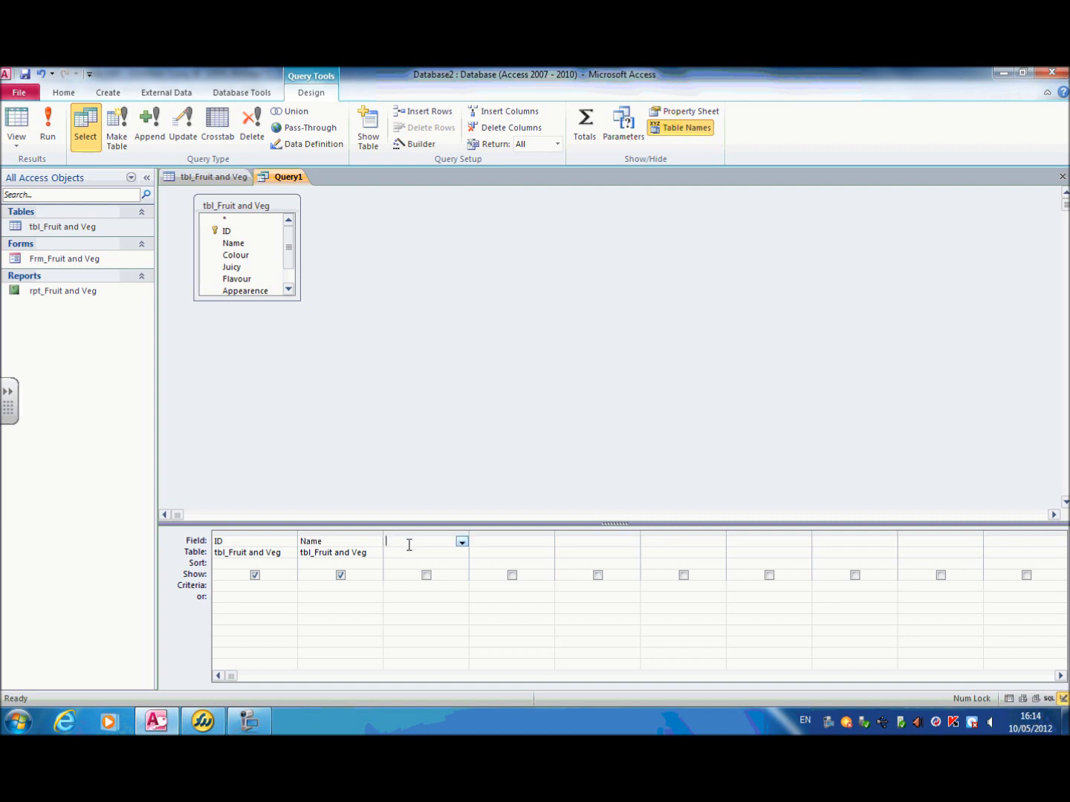
pyautogui.click(463, 544)
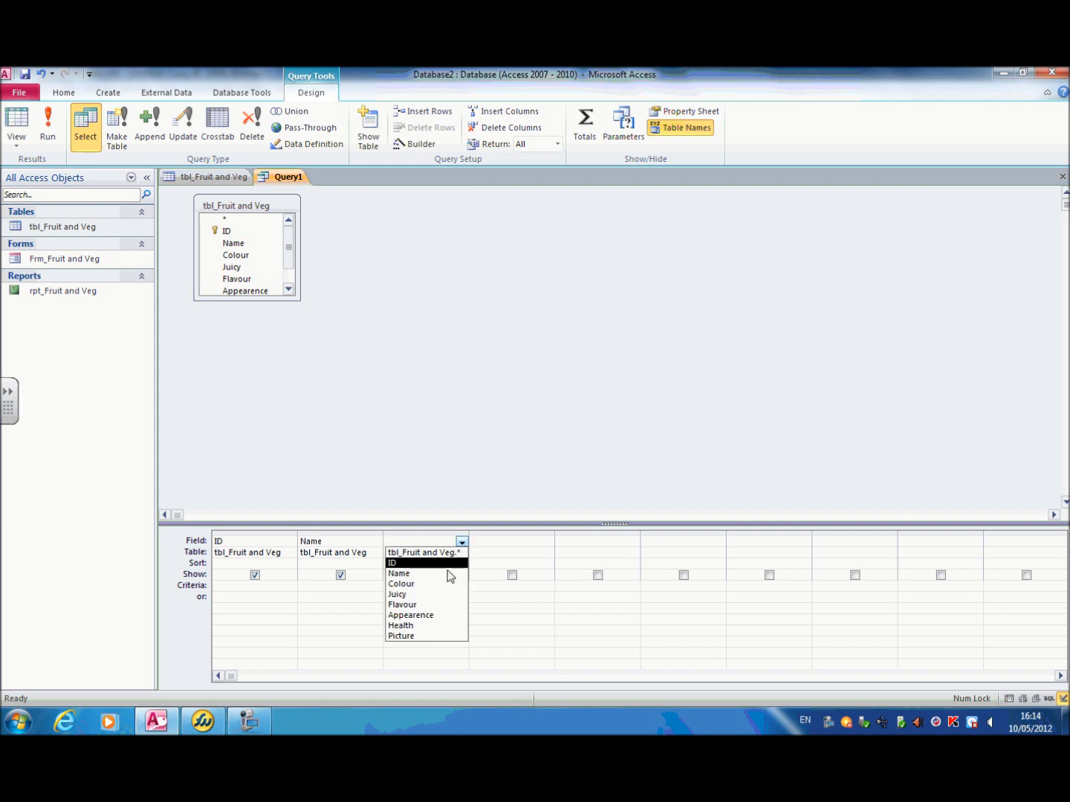
pyautogui.click(423, 626)
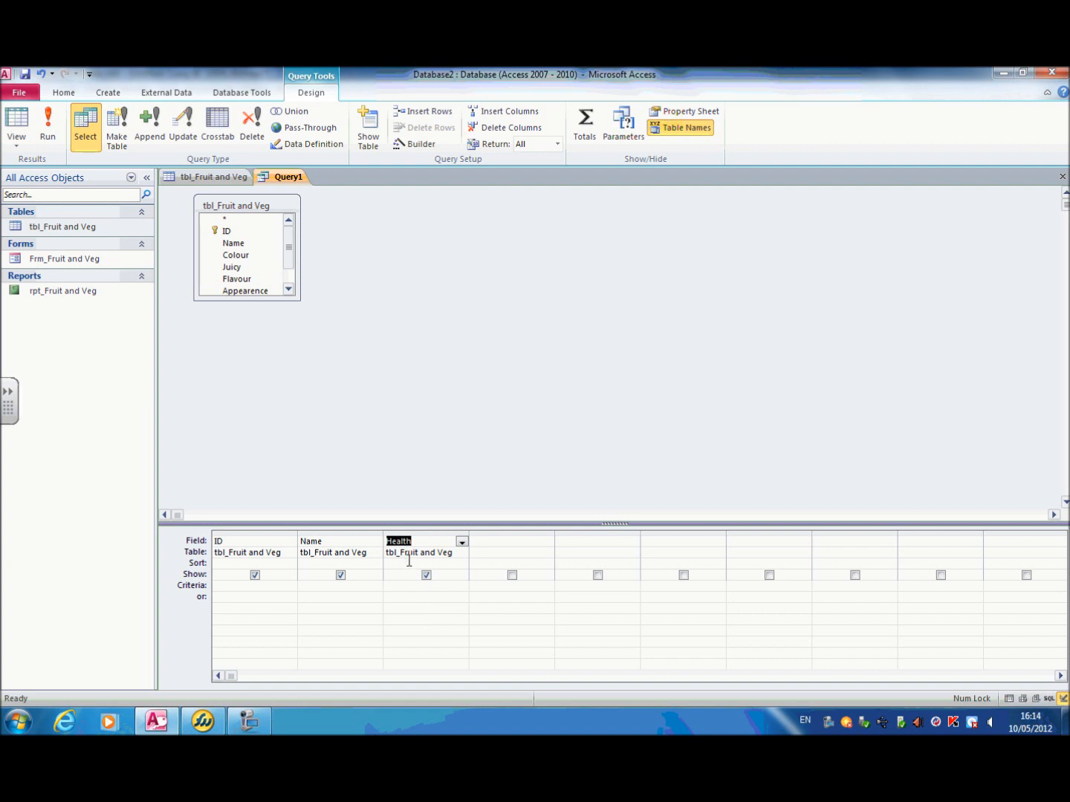
pyautogui.click(412, 586)
pyautogui.write('10')
pyautogui.click(48, 131)
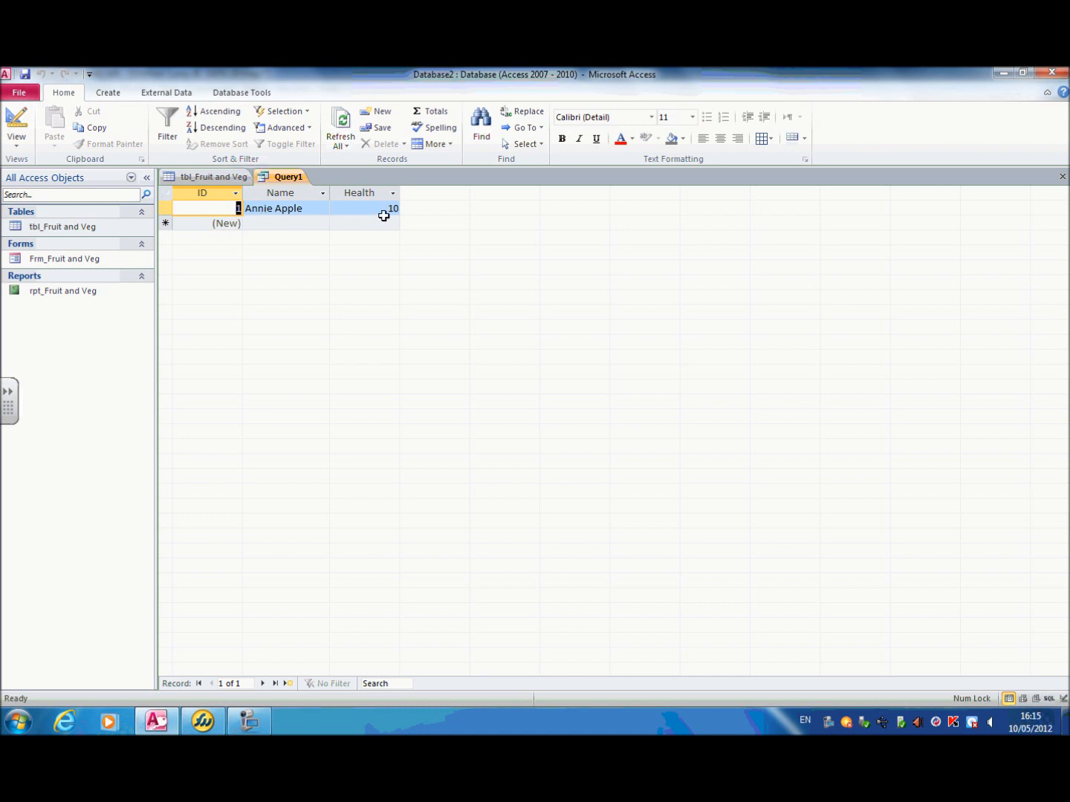
# Step: Try to save the query under the name "Qry_Highest Scoring Card for health." including the full stop
pyautogui.rightClick(295, 179)
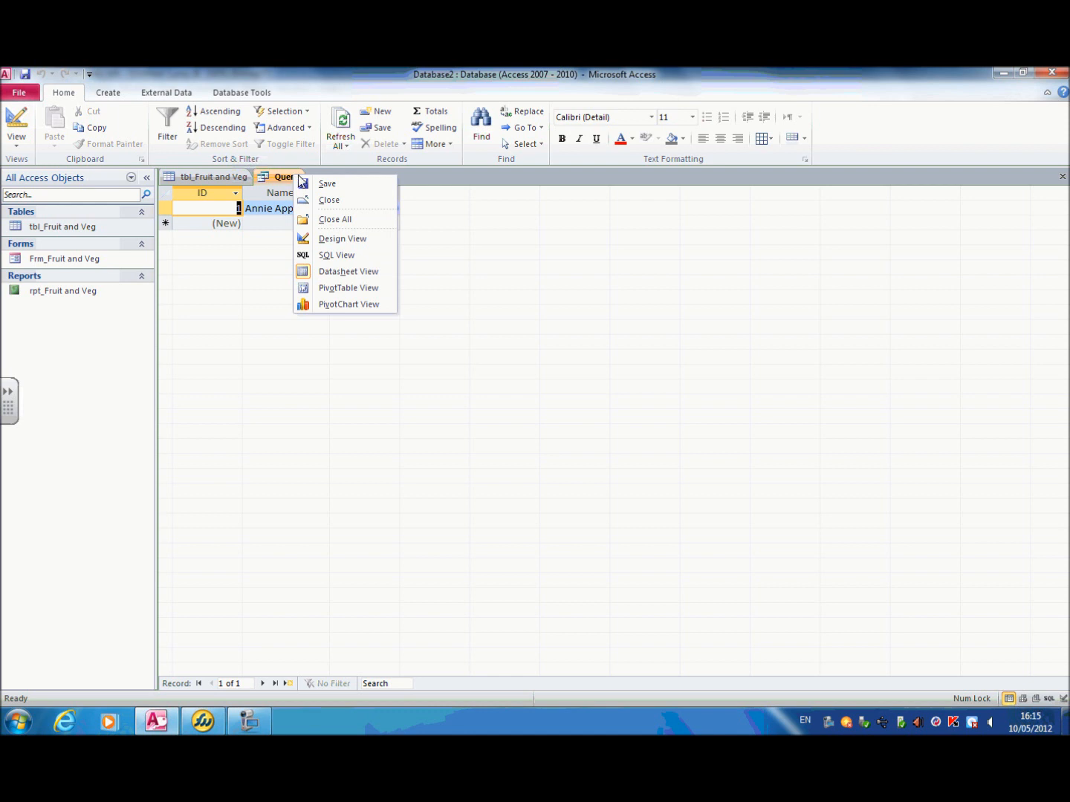
pyautogui.click(321, 184)
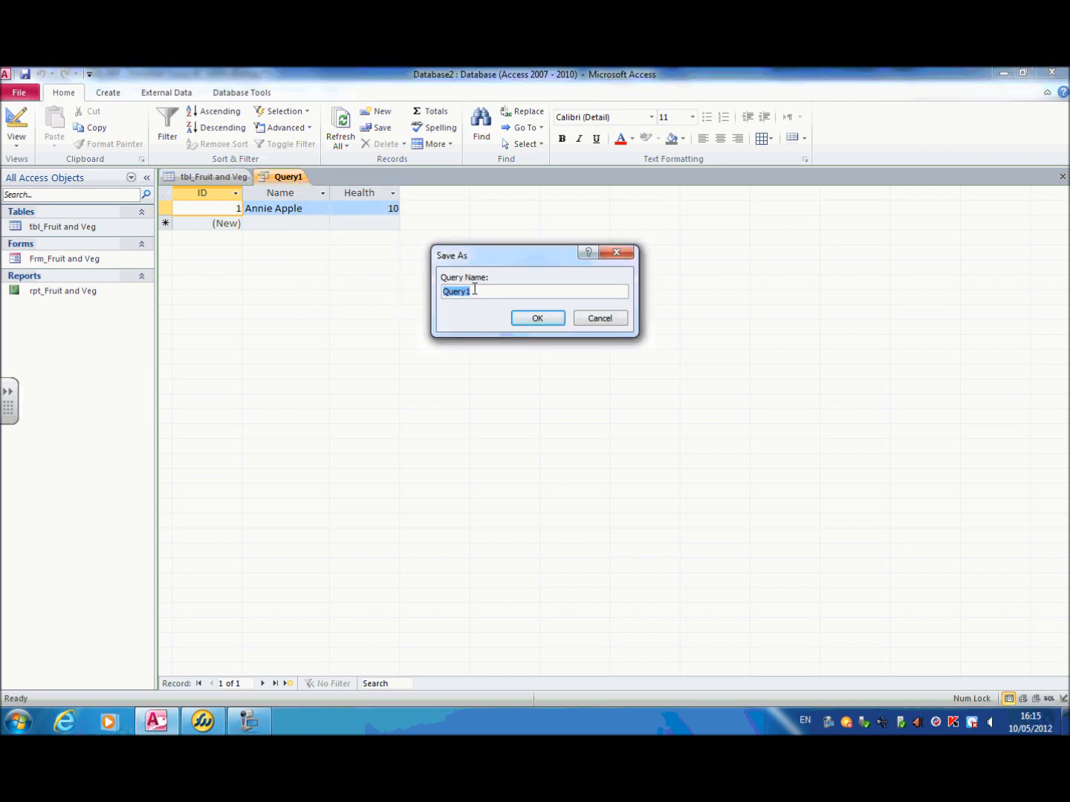
pyautogui.press('BackSpace')
pyautogui.write('Qry_Highest Scoring Card for health')
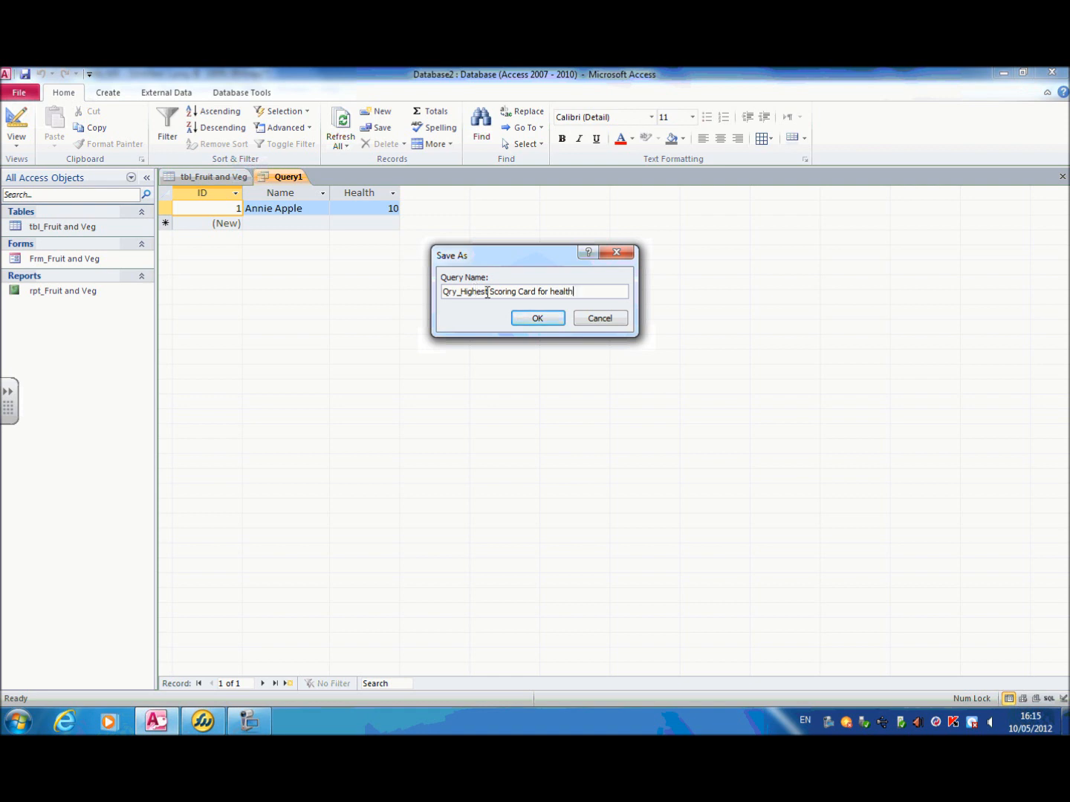
pyautogui.write('.')
pyautogui.click(549, 323)
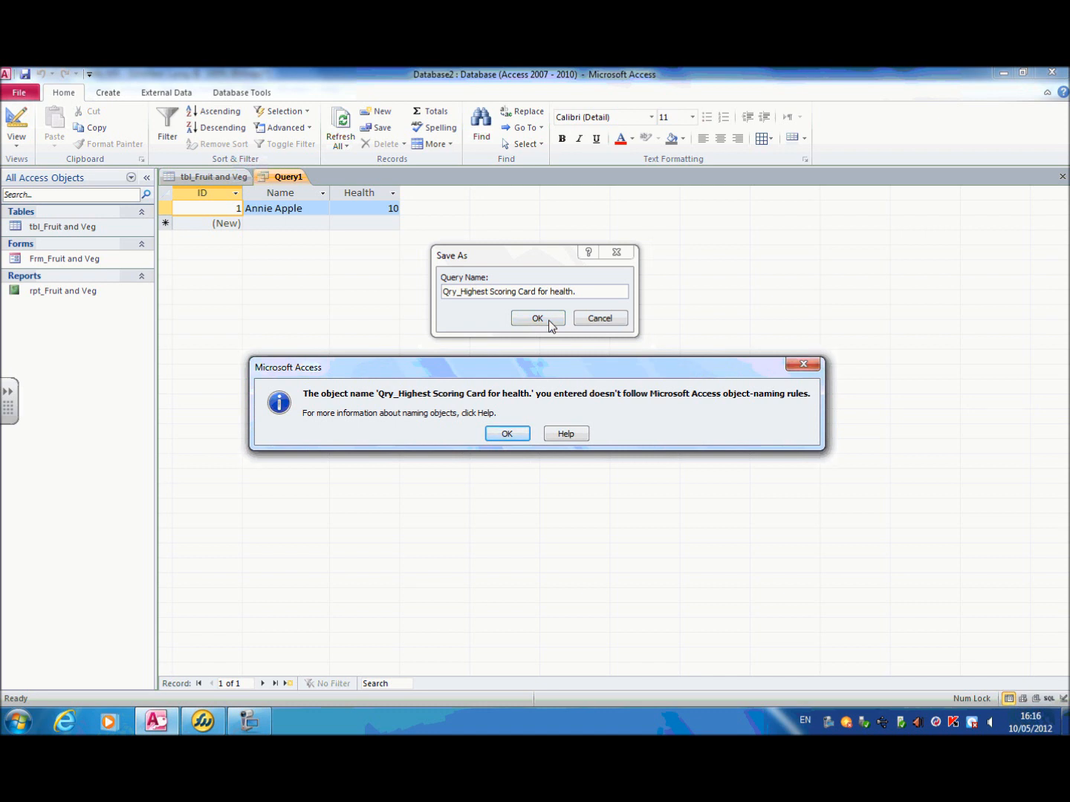
# Step: Remove the Qry_ prefix and the full stop from the name, and save the query as "Highest Scoring Card for health"
pyautogui.click(509, 433)
pyautogui.click(458, 292)
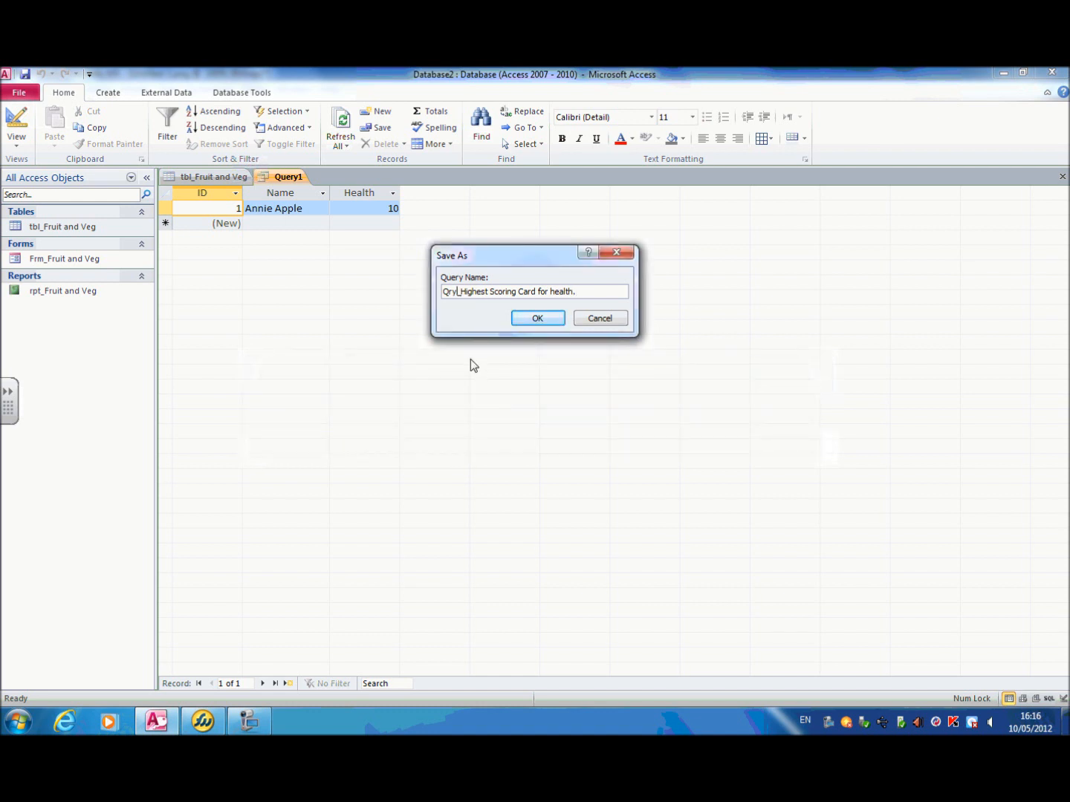
pyautogui.press('BackSpace')
pyautogui.press('BackSpace')
pyautogui.press('BackSpace')
pyautogui.press('Delete')
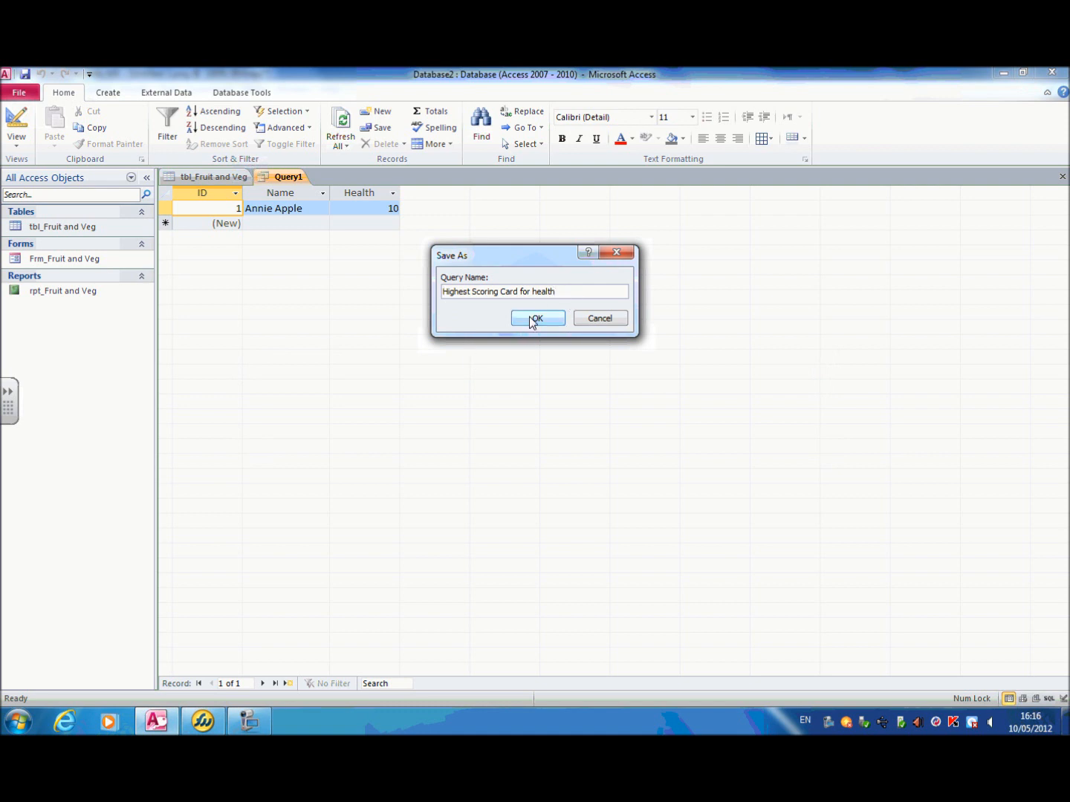
pyautogui.click(535, 318)
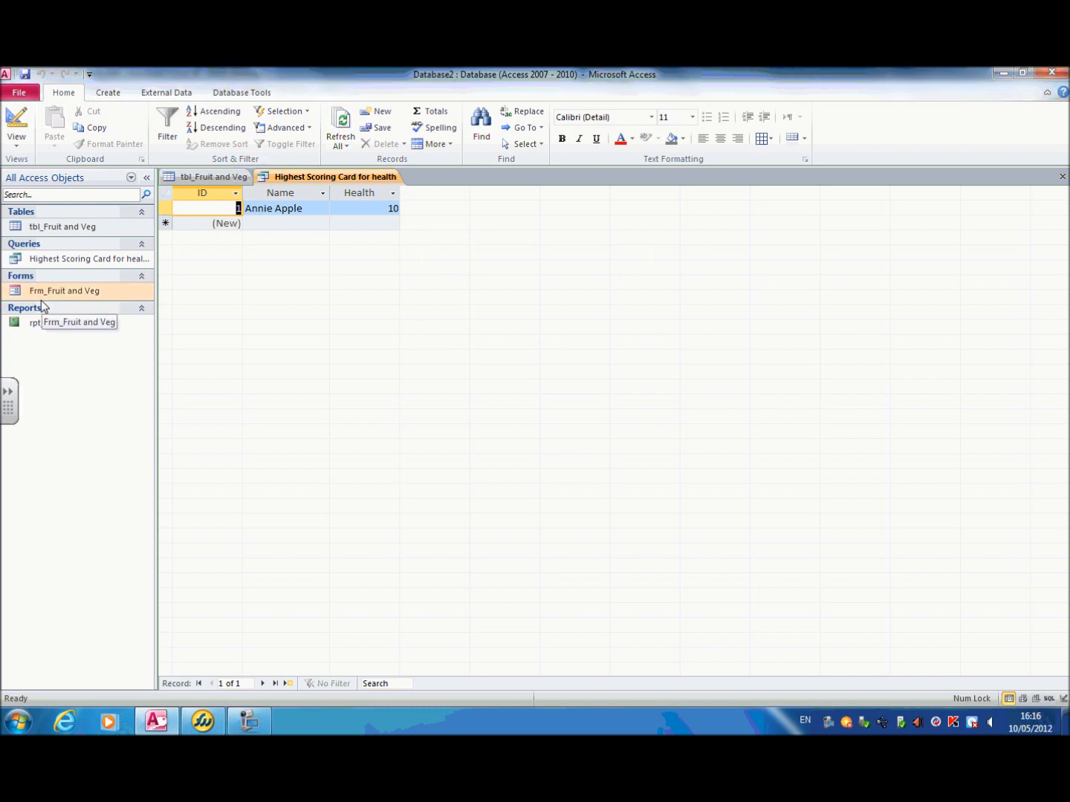
# Step: Create a second query in Design view based on the table tbl_Fruit and Veg
pyautogui.click(108, 92)
pyautogui.click(217, 132)
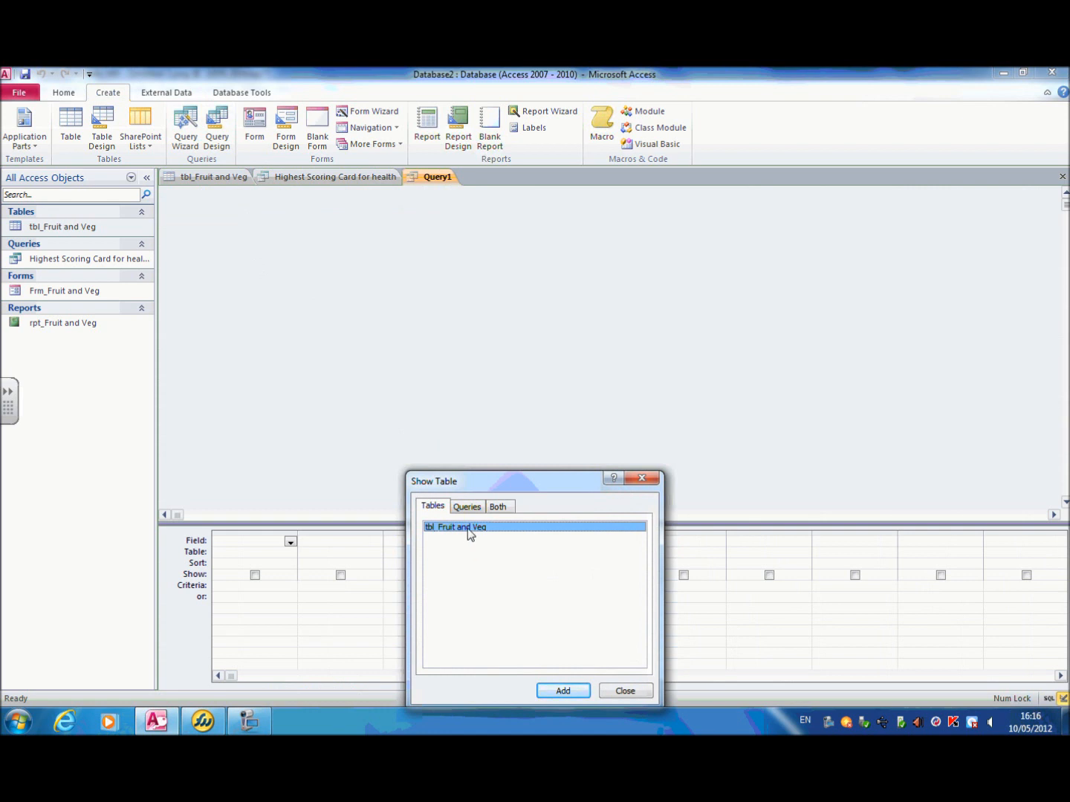
pyautogui.click(558, 690)
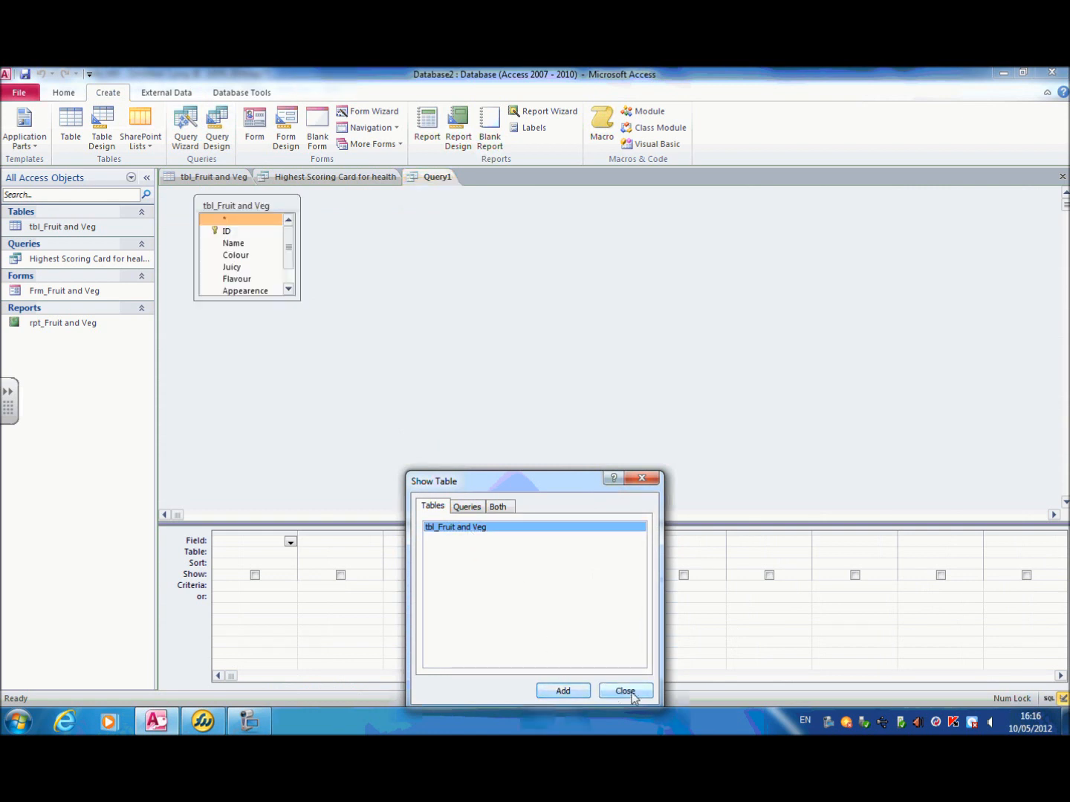
pyautogui.click(624, 692)
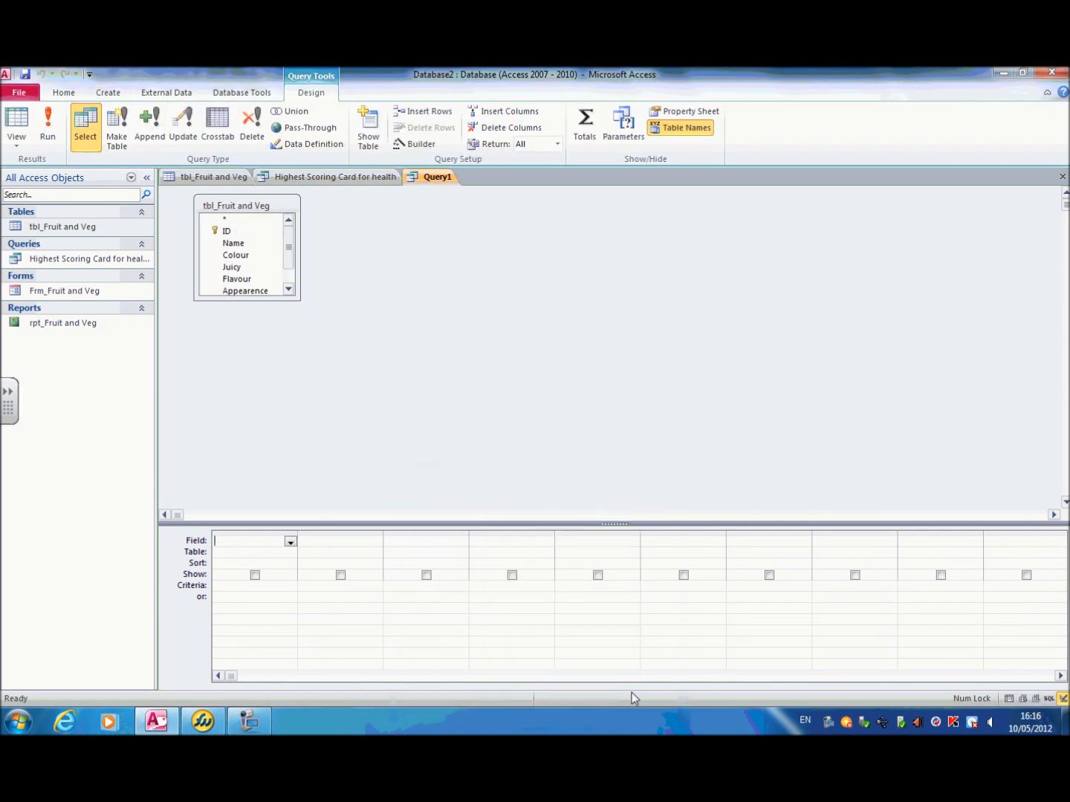
# Step: Add the ID and Name fields to the first two columns of the second query's grid
pyautogui.click(290, 542)
pyautogui.click(309, 542)
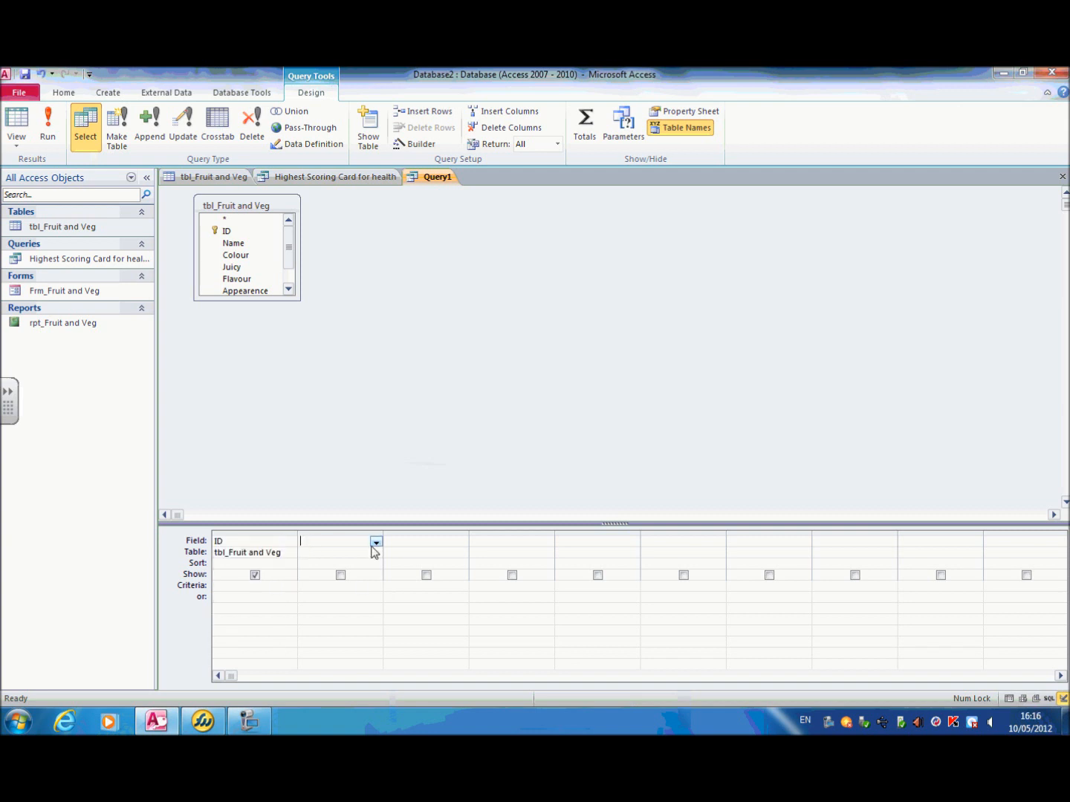
pyautogui.click(376, 542)
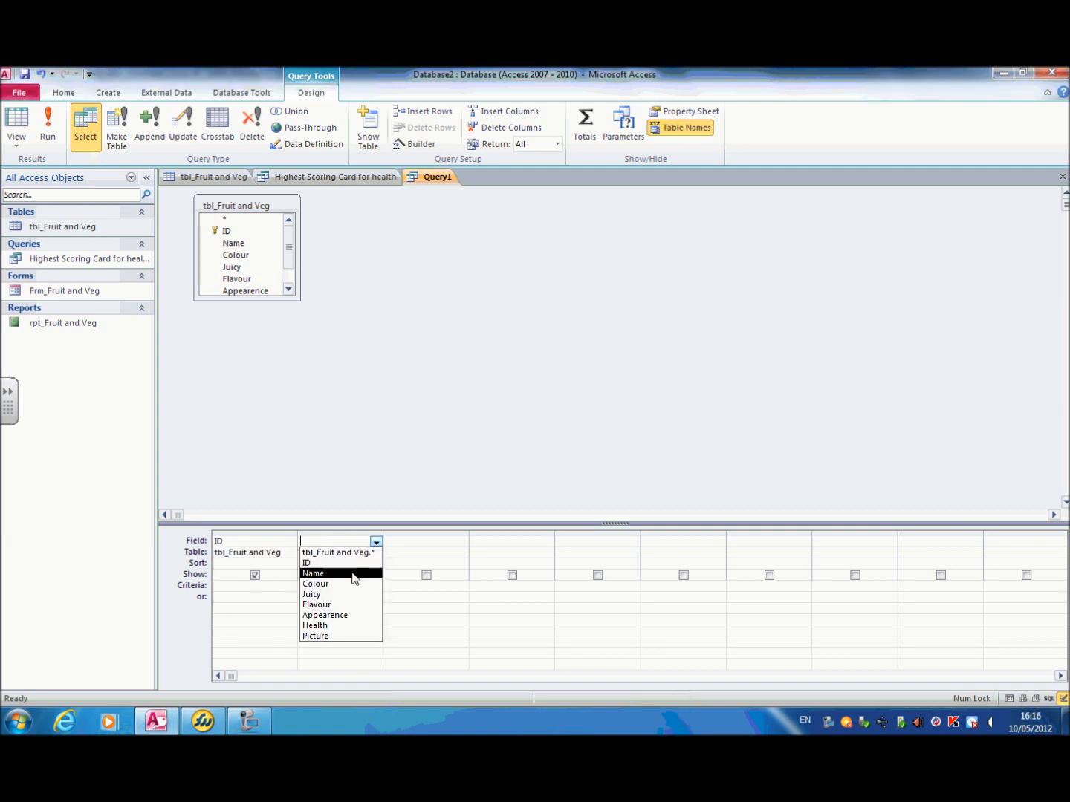
pyautogui.click(353, 578)
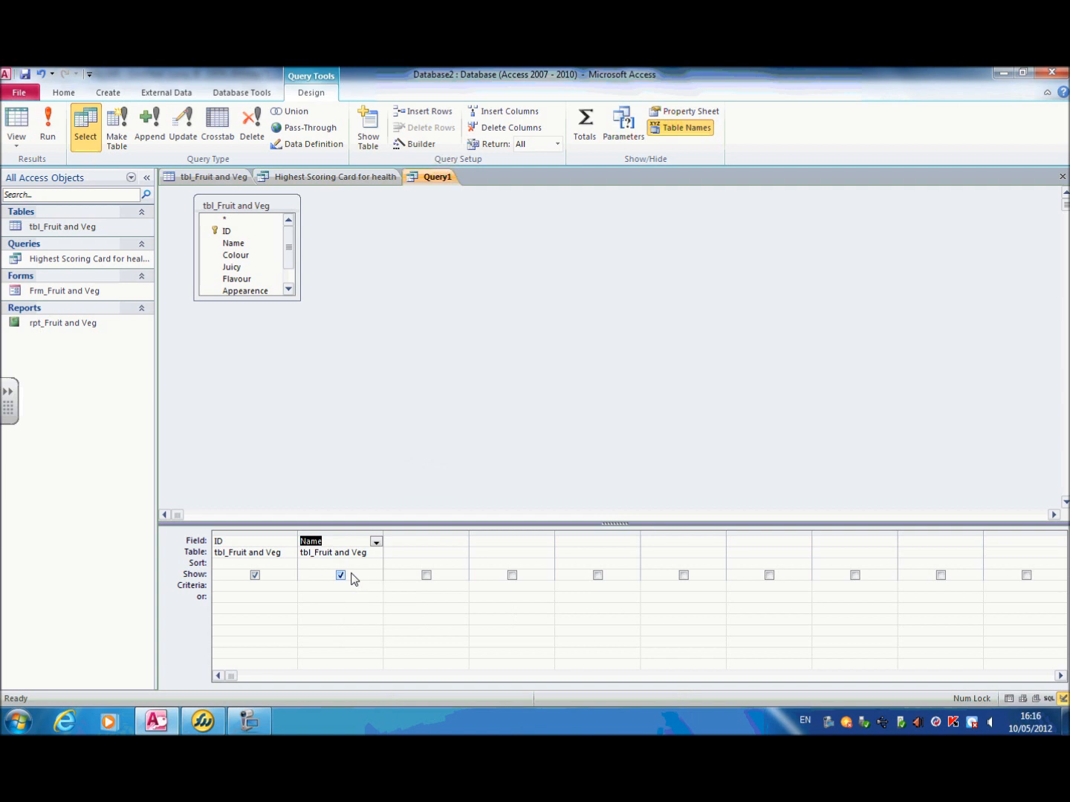
# Step: Add the Colour field as the third query column with the criterion >7, and run the query
pyautogui.click(406, 543)
pyautogui.click(461, 542)
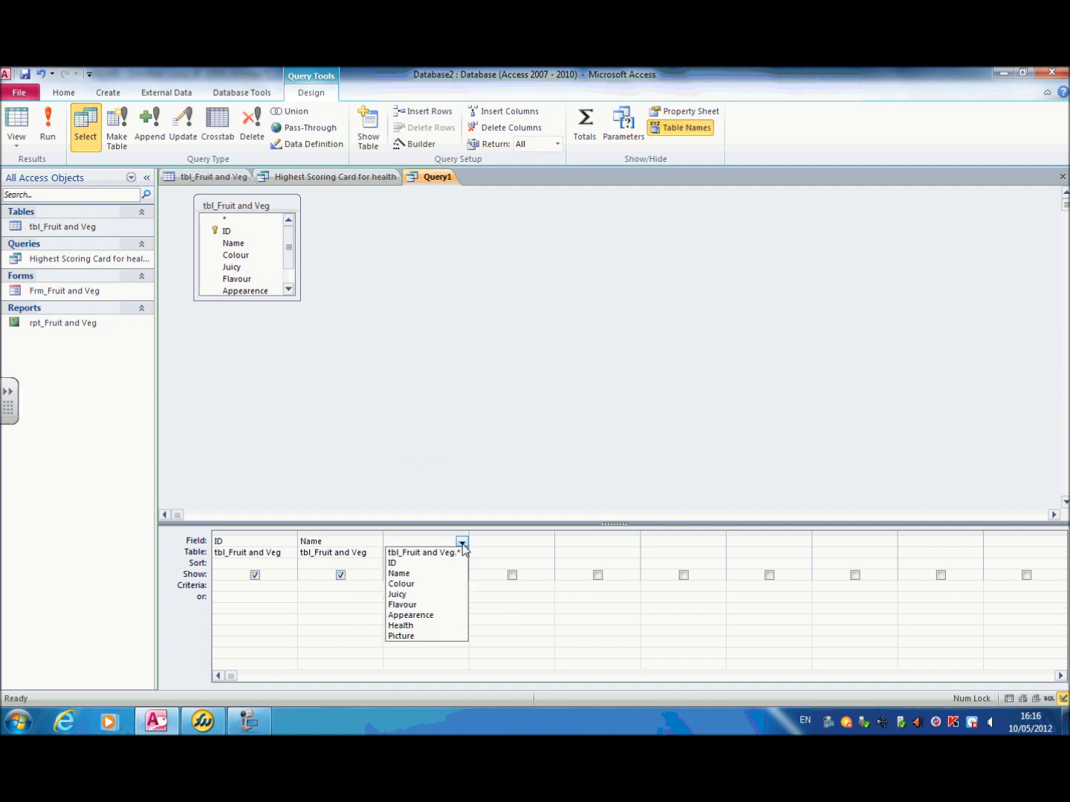
pyautogui.click(427, 585)
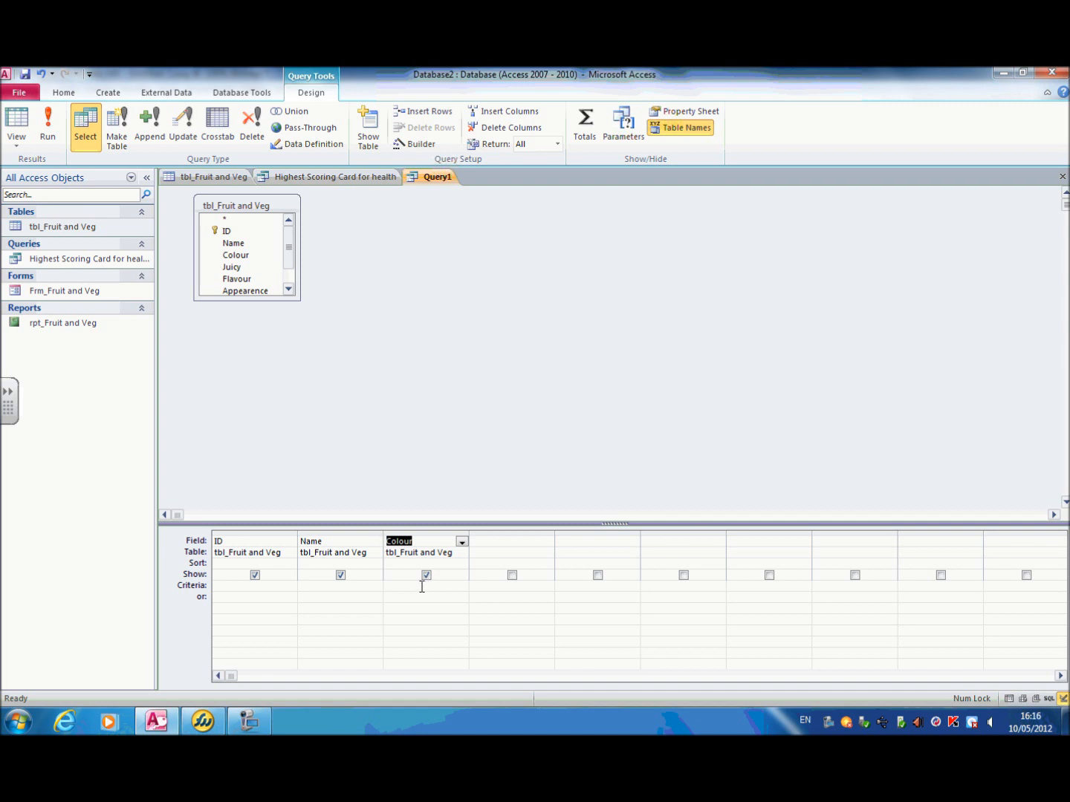
pyautogui.click(422, 586)
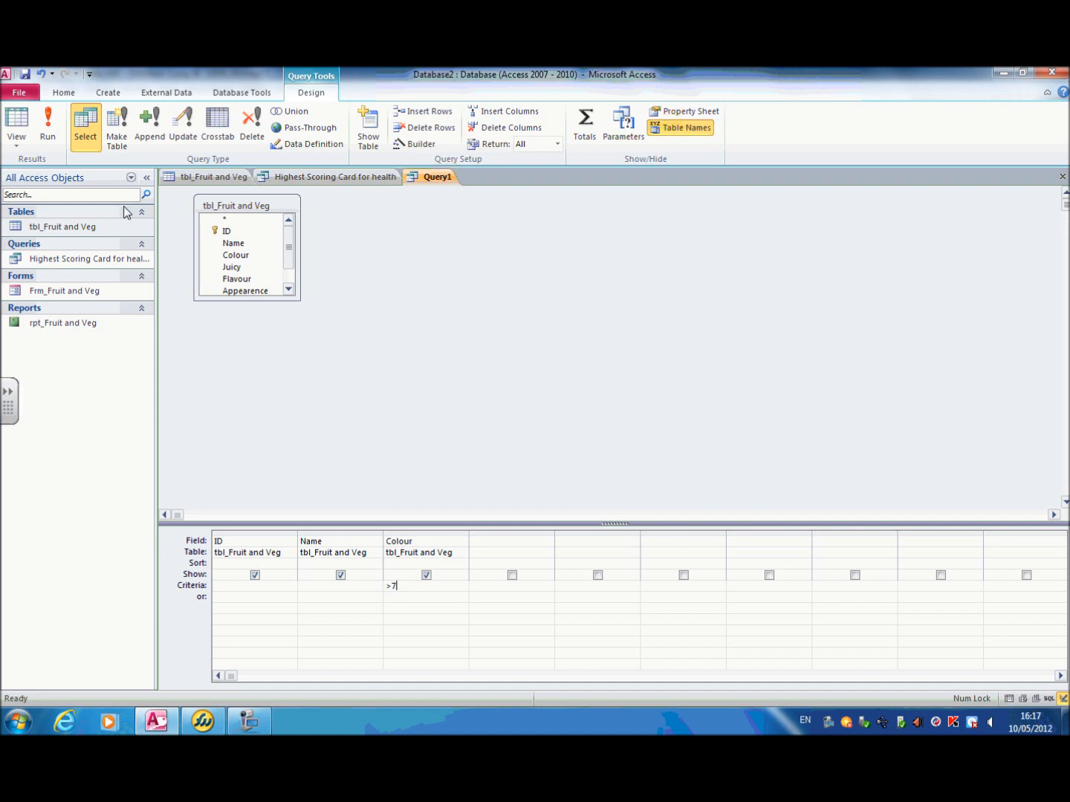
pyautogui.click(59, 134)
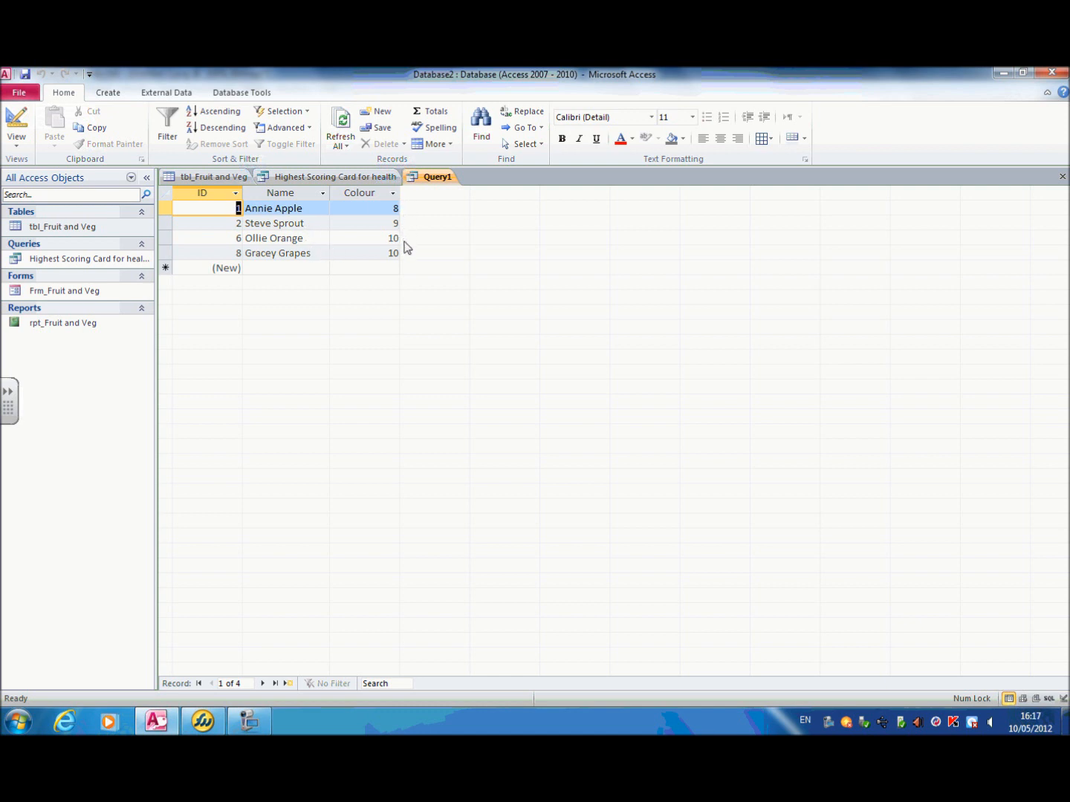
# Step: Save the Colour query as "Qry_High Scoring Cards for Colour"
pyautogui.rightClick(427, 178)
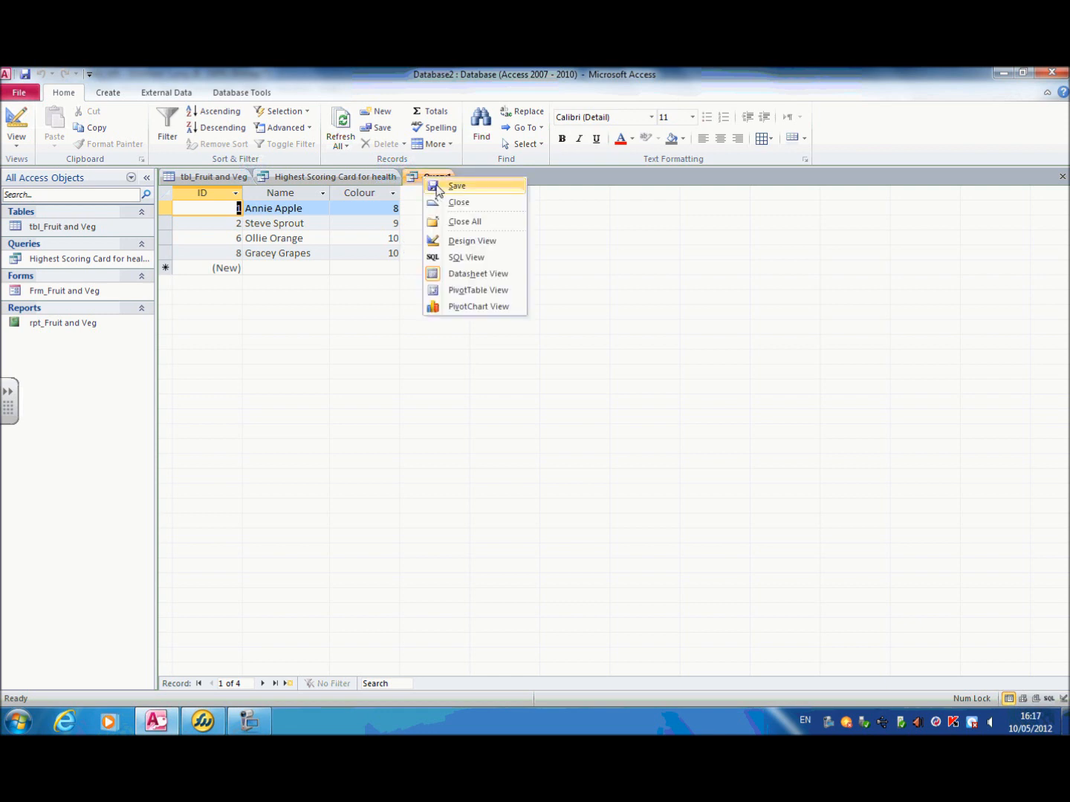
pyautogui.click(437, 188)
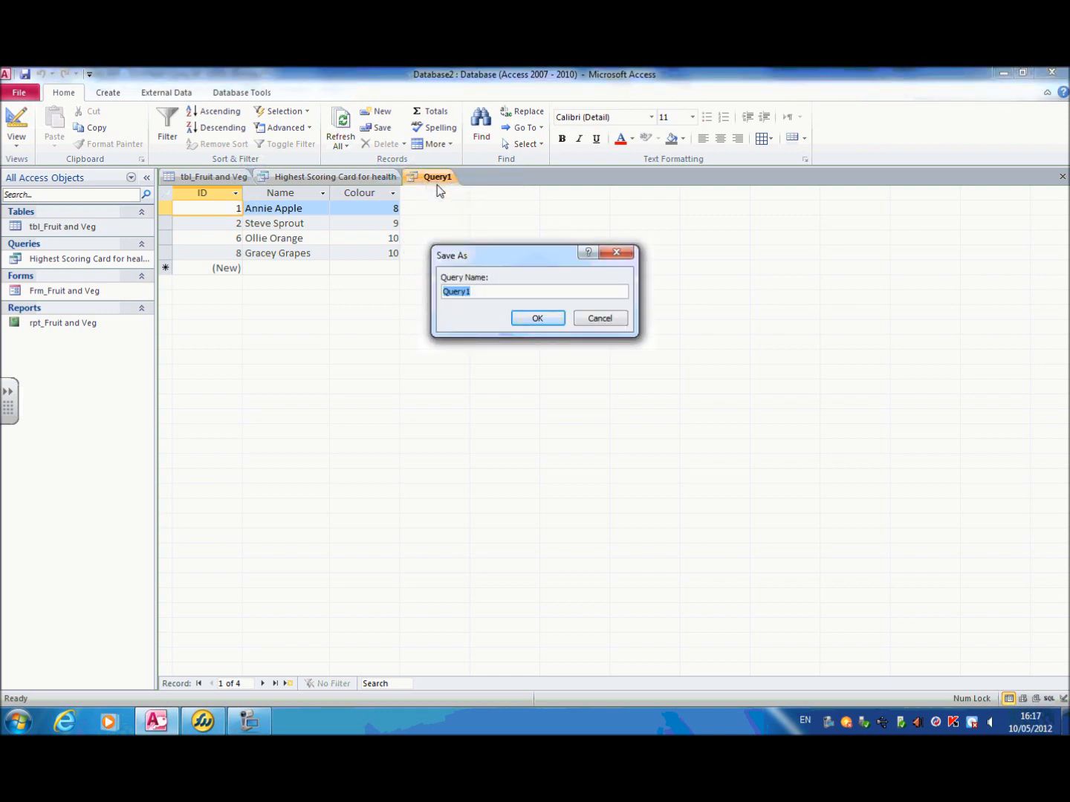
pyautogui.write('Qry_High Scoring Cards for Colour')
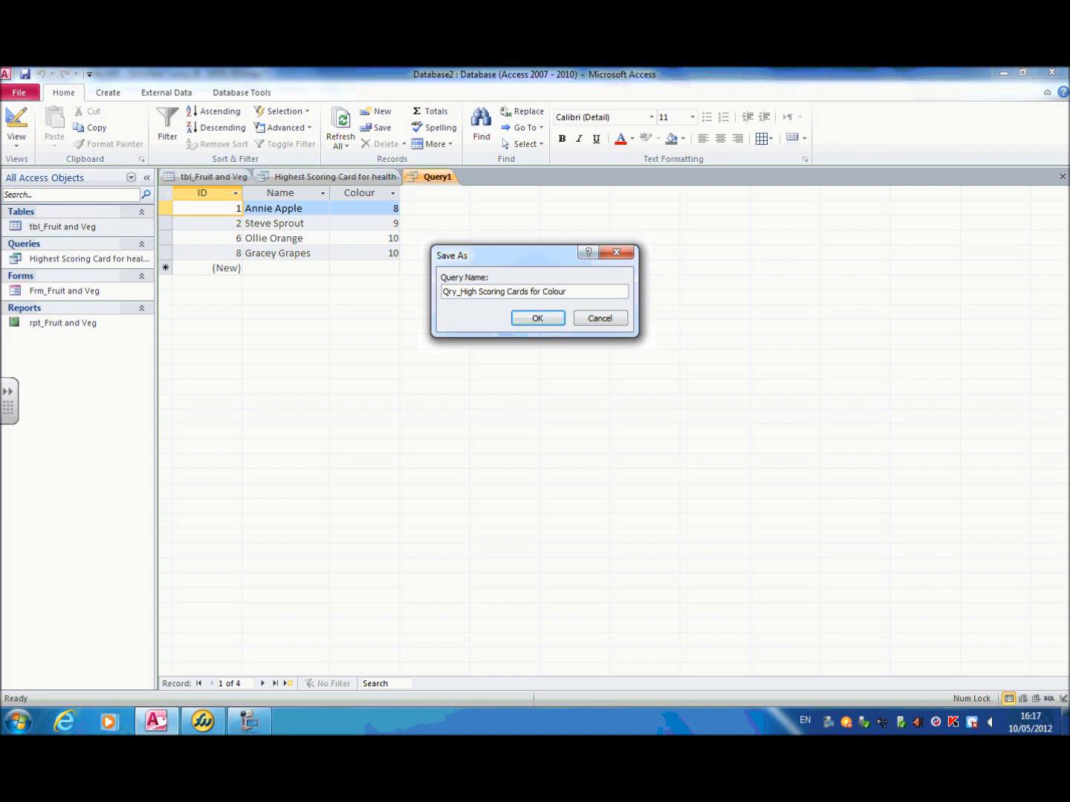
pyautogui.click(548, 318)
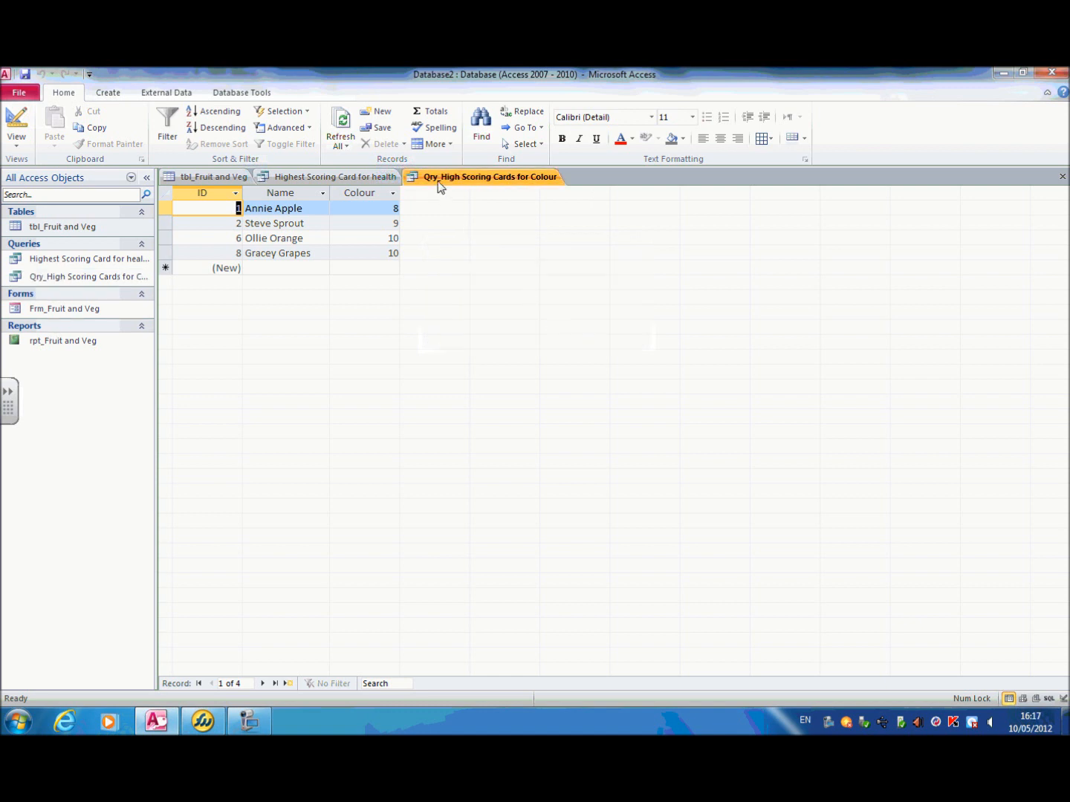
# Step: Try to rename the "Highest Scoring Card for health" query while it is still open
pyautogui.rightClick(94, 256)
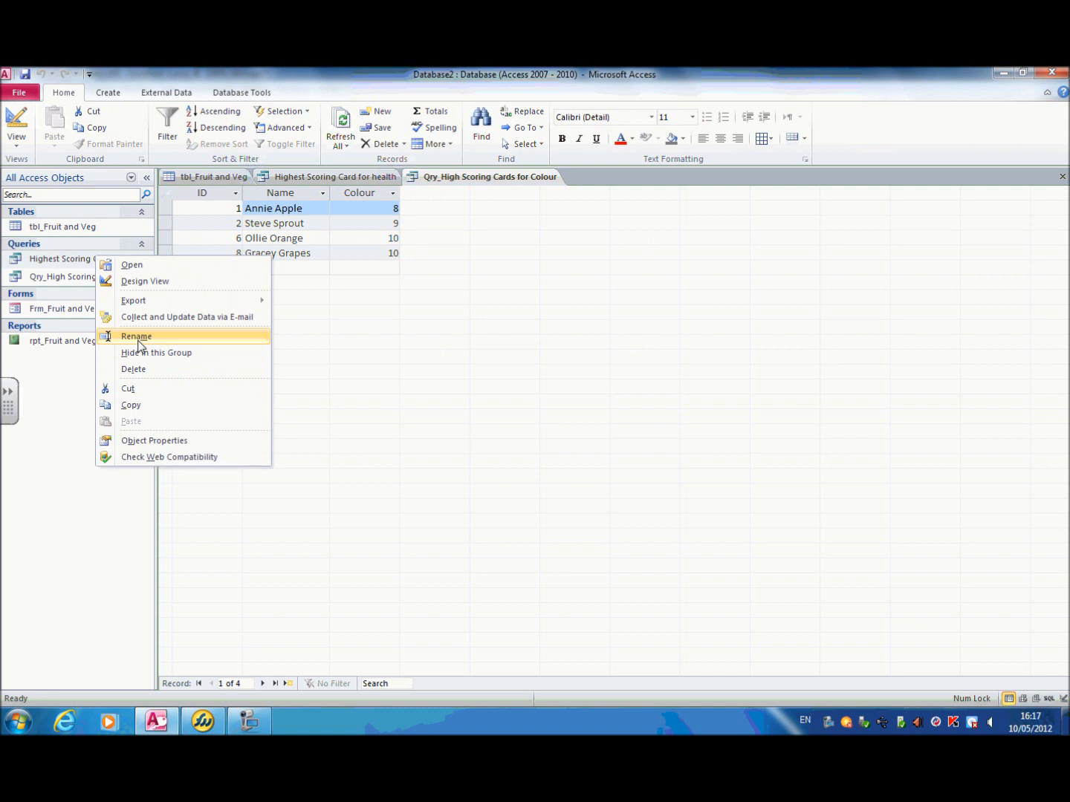
pyautogui.click(137, 338)
pyautogui.click(536, 435)
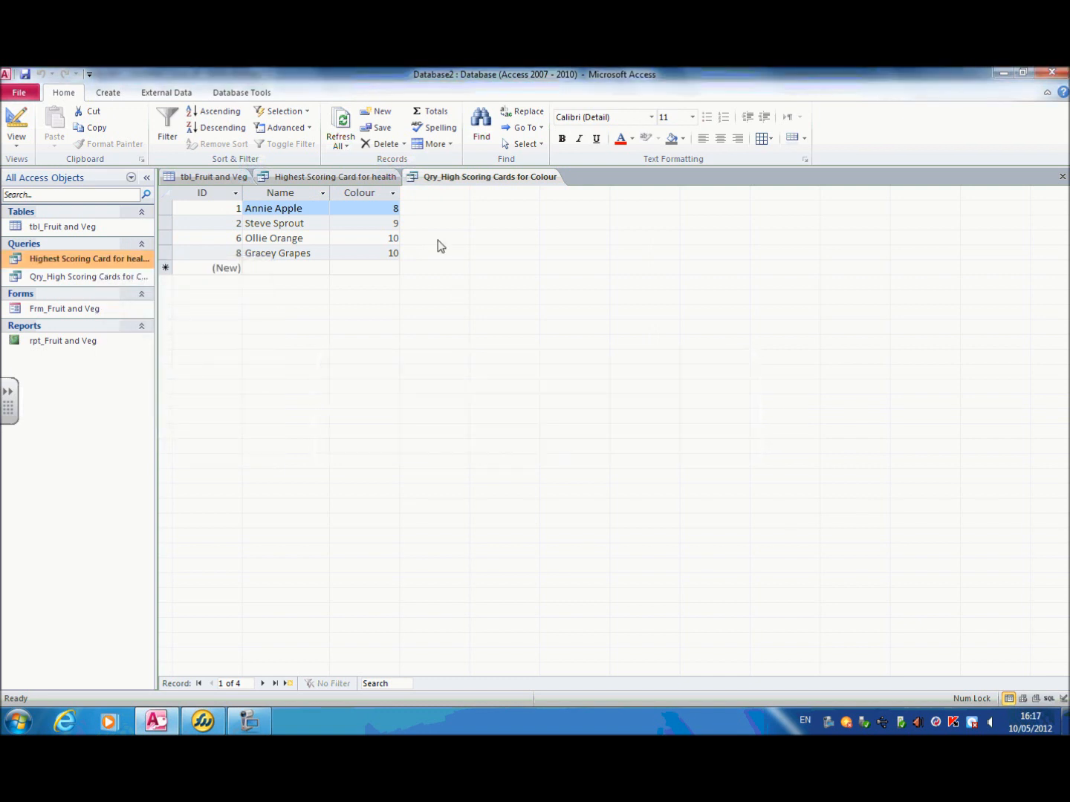
# Step: Close both open queries and rename the health query as "Qry_Highest Scoring Card for health"
pyautogui.click(1063, 177)
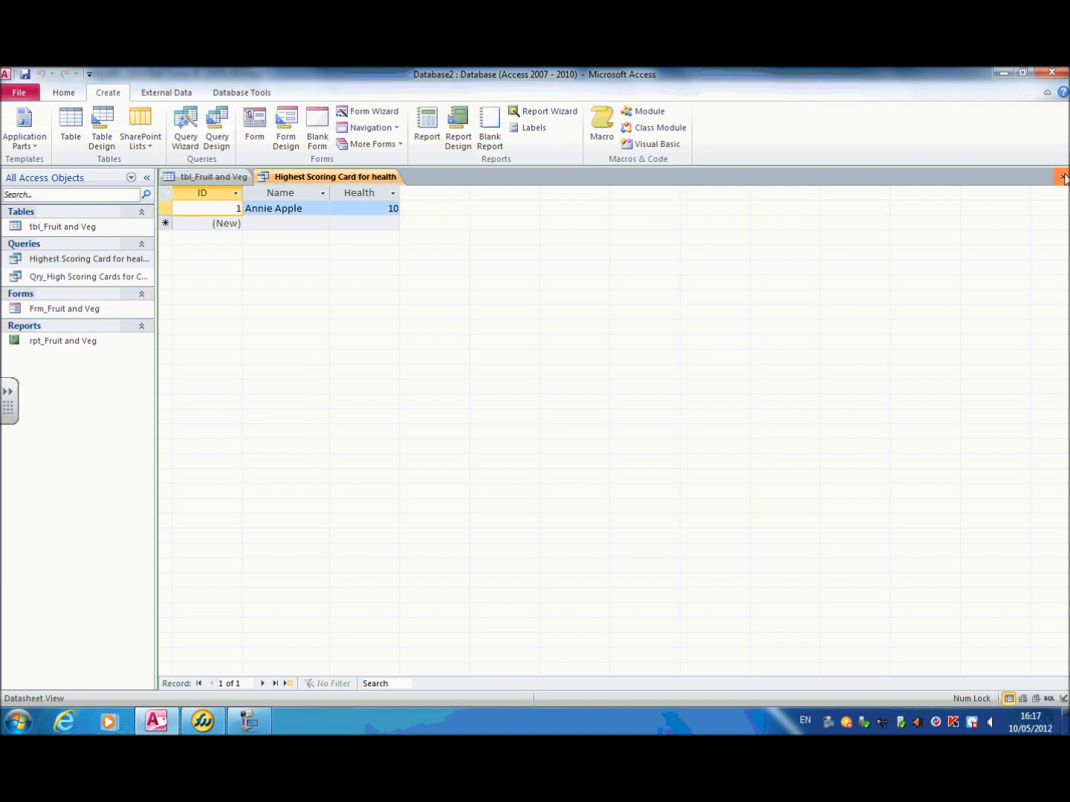
pyautogui.click(1063, 177)
pyautogui.rightClick(67, 261)
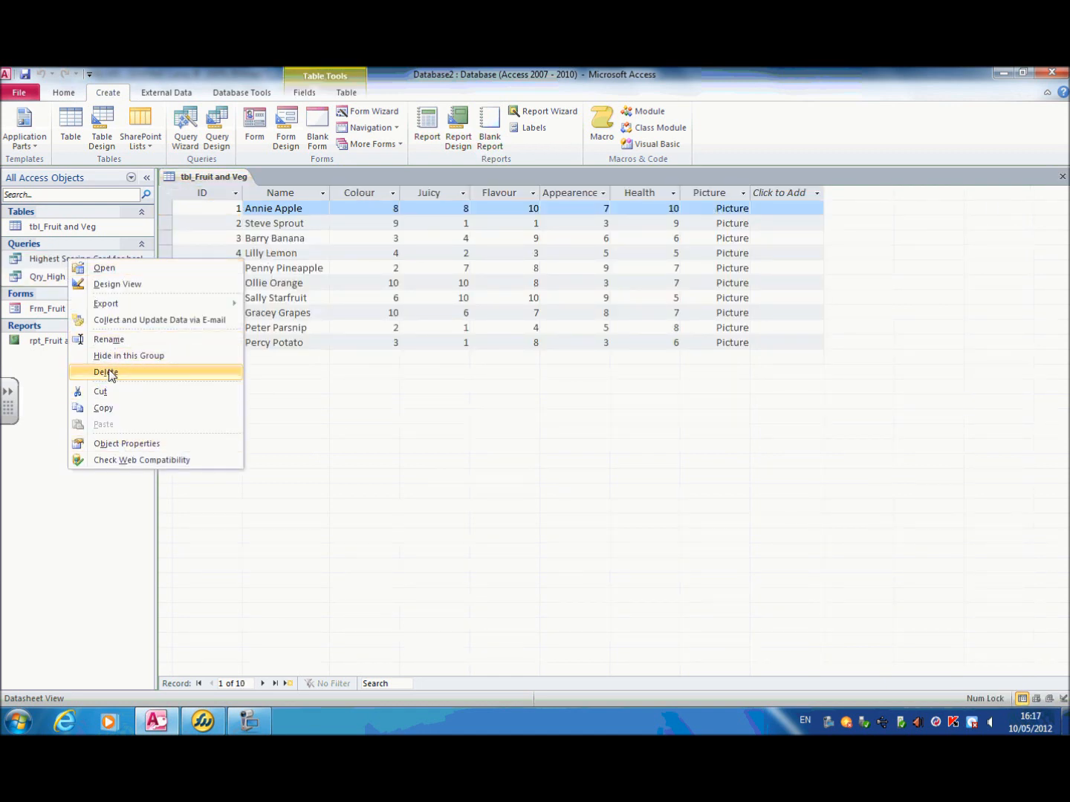
pyautogui.click(107, 339)
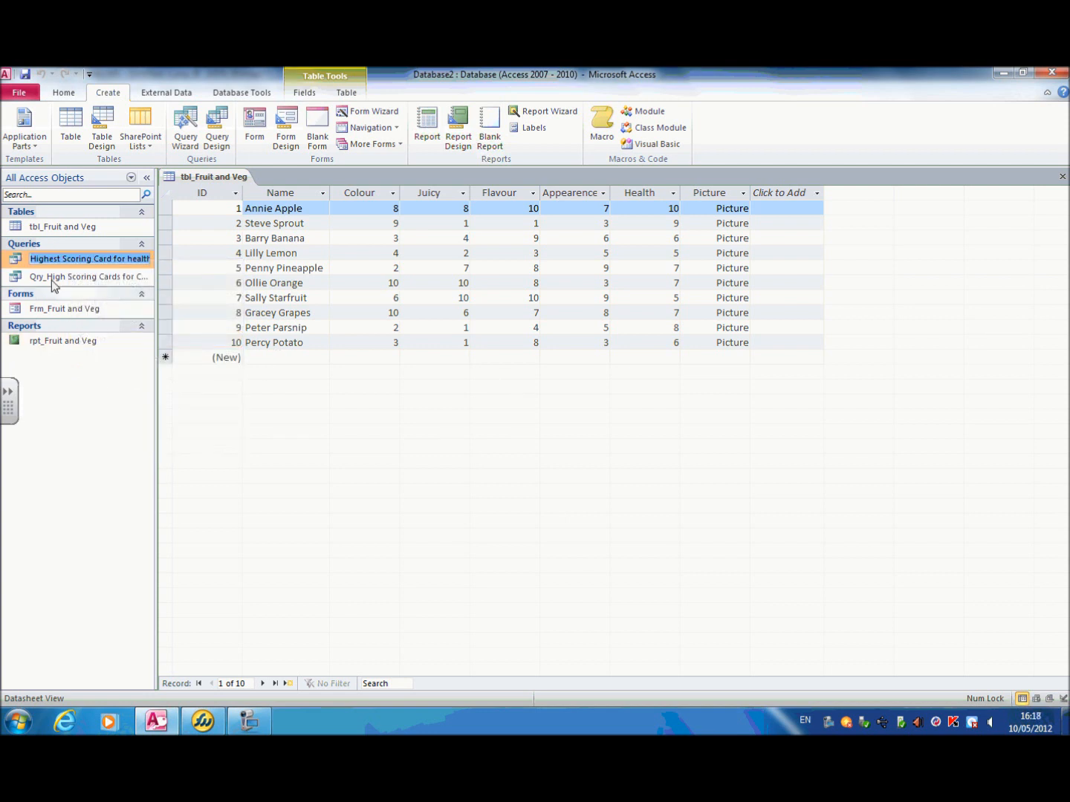
pyautogui.click(38, 259)
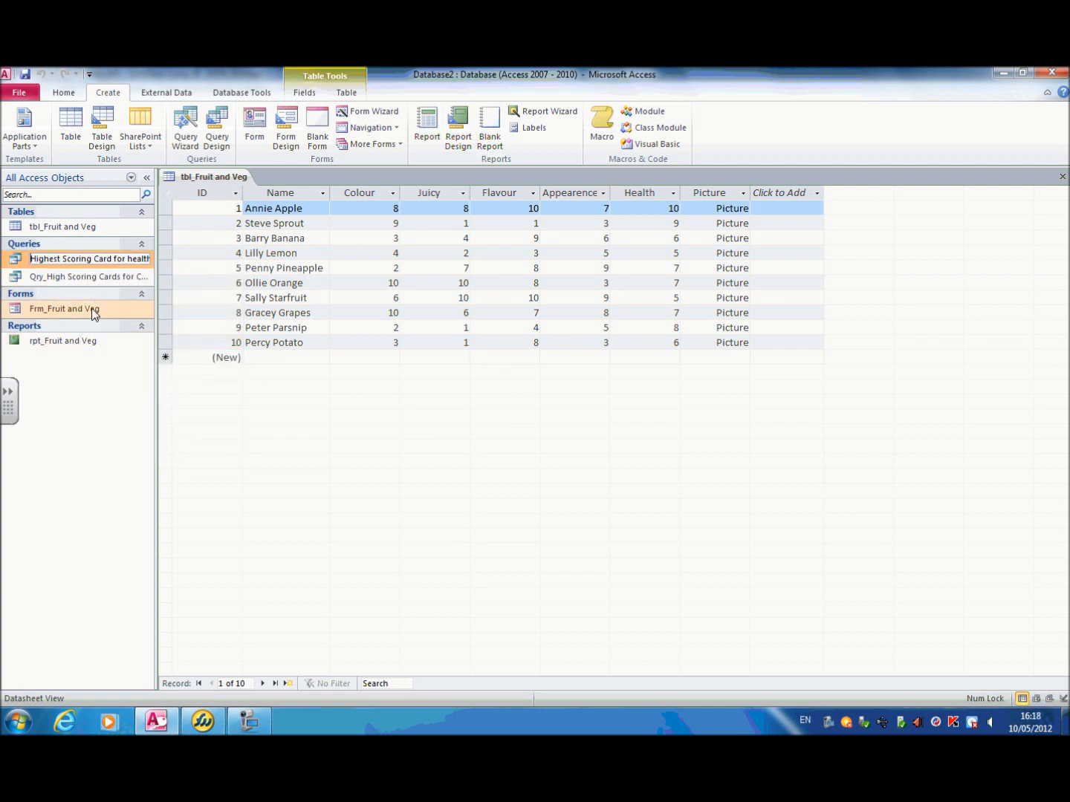
pyautogui.write('Qry_')
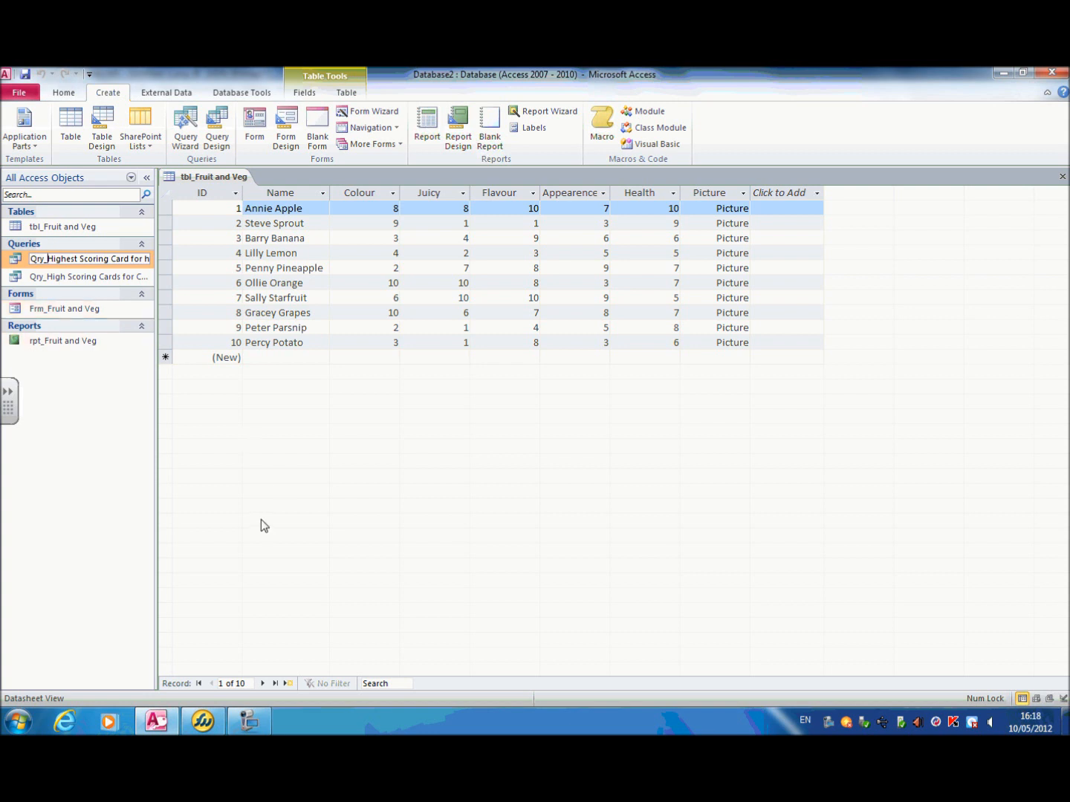
pyautogui.press('Return')
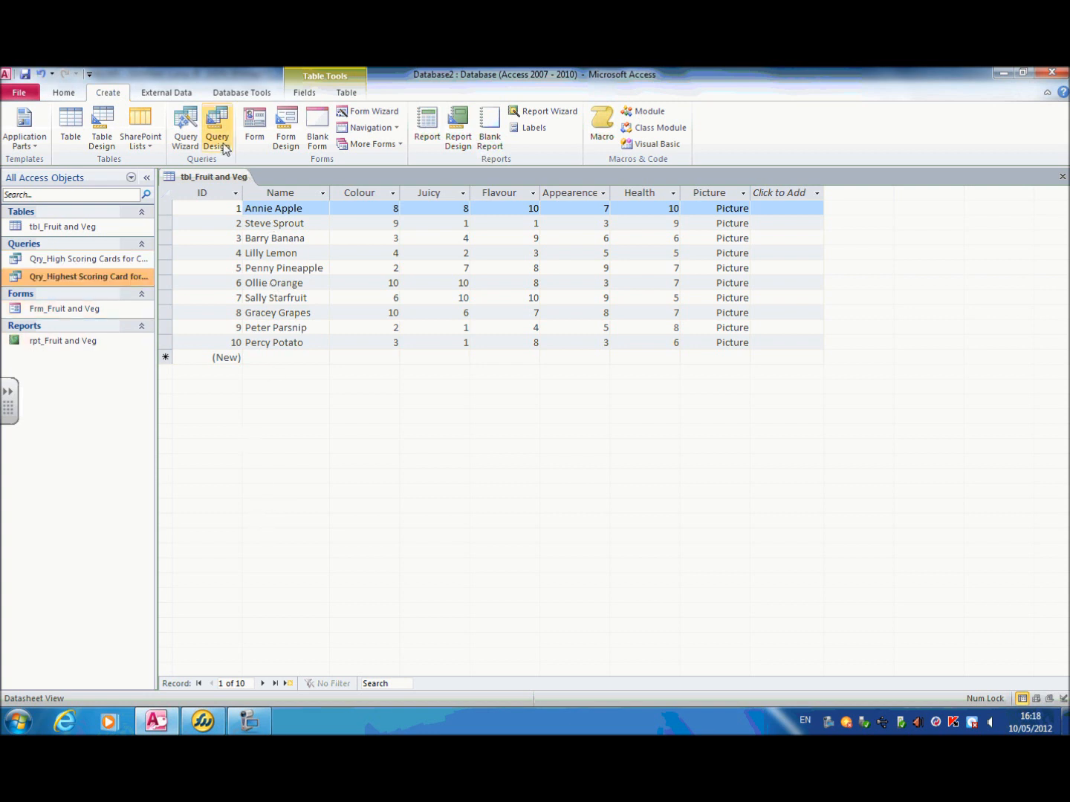
# Step: Create a new query in design view based on the tbl_Fruit and Veg table
pyautogui.click(217, 141)
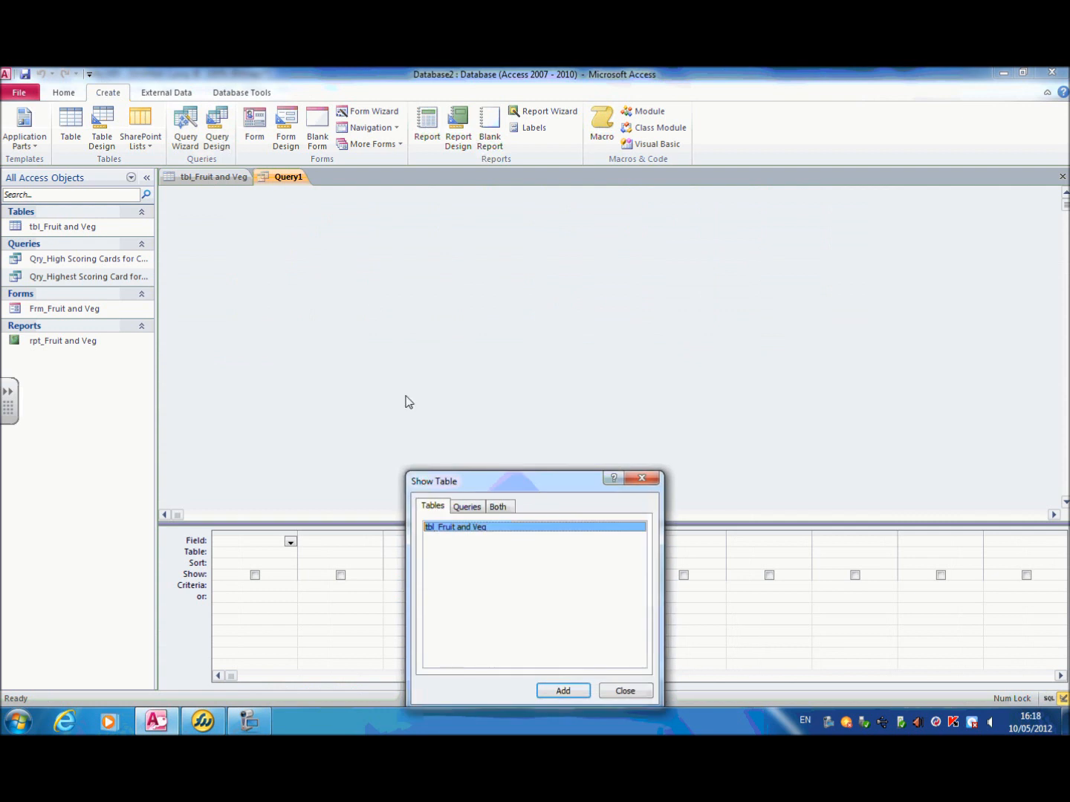
pyautogui.click(578, 697)
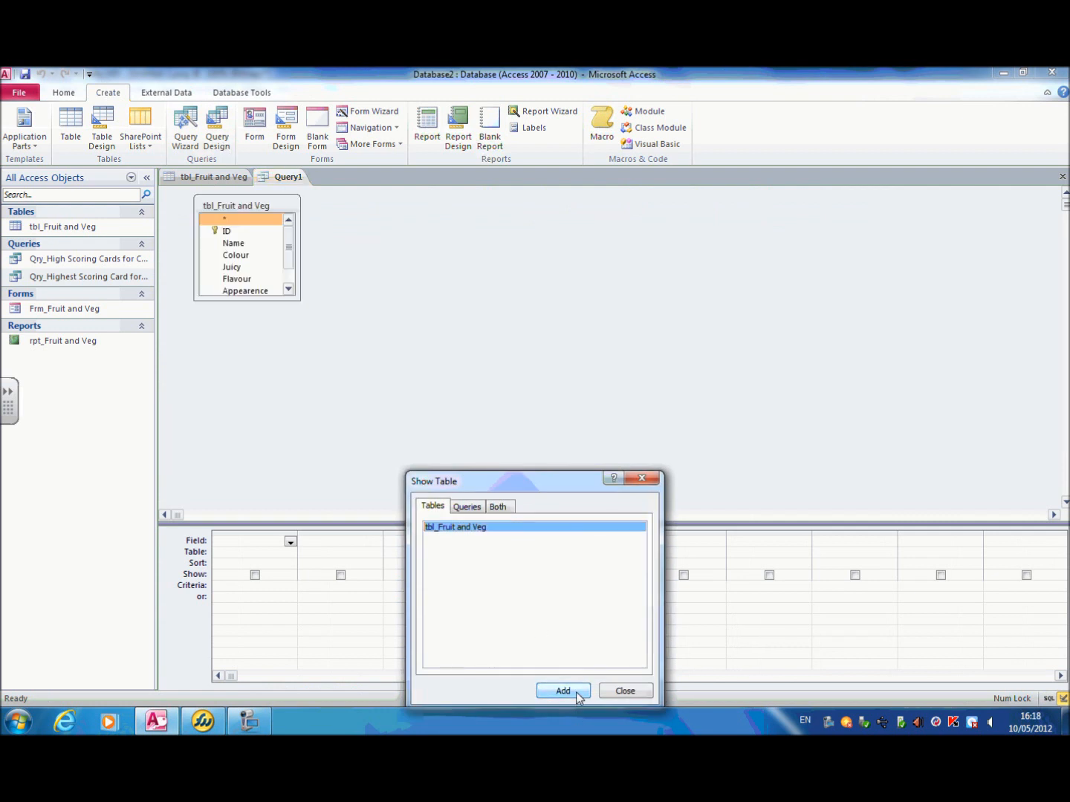
pyautogui.click(619, 692)
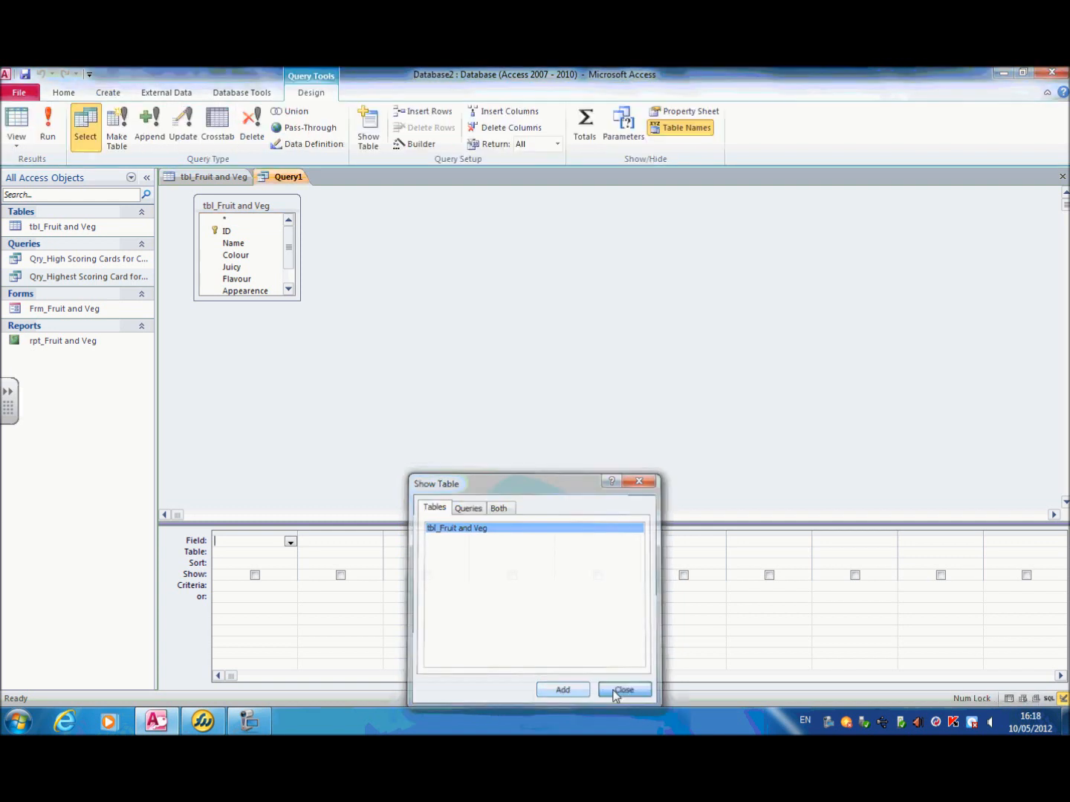
# Step: Add the ID and Name fields as the first two columns of the new query's design grid
pyautogui.click(290, 542)
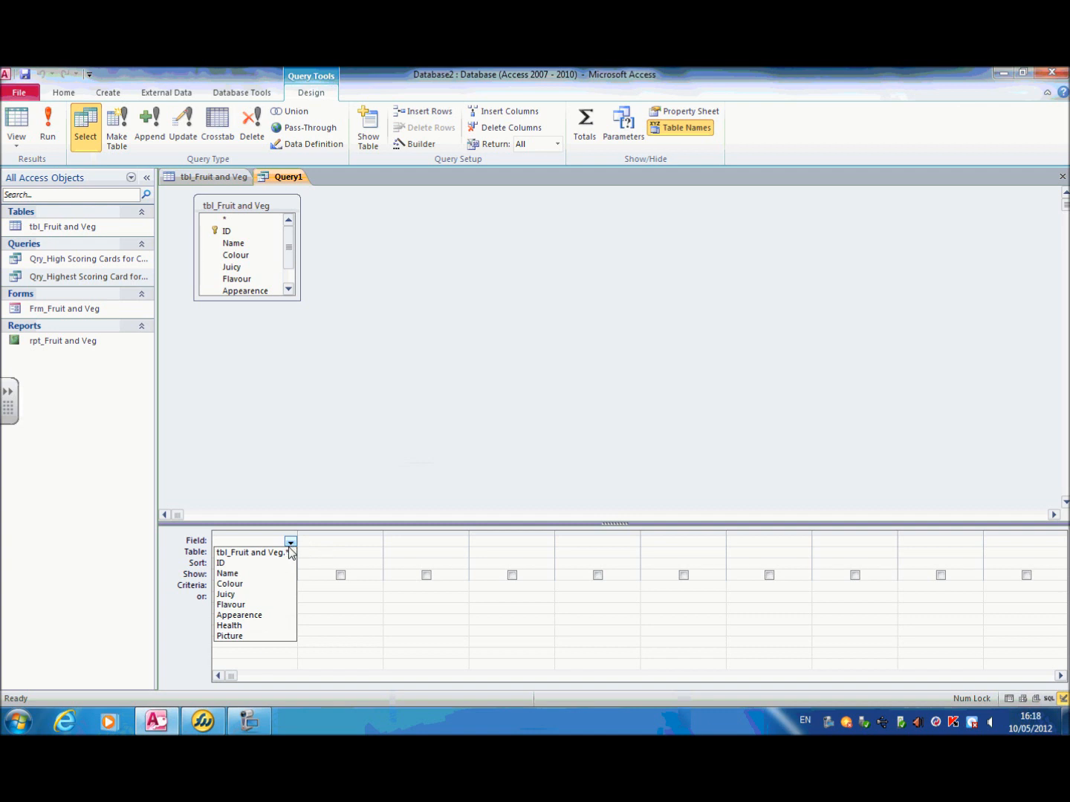
pyautogui.click(283, 563)
pyautogui.click(353, 545)
pyautogui.click(376, 542)
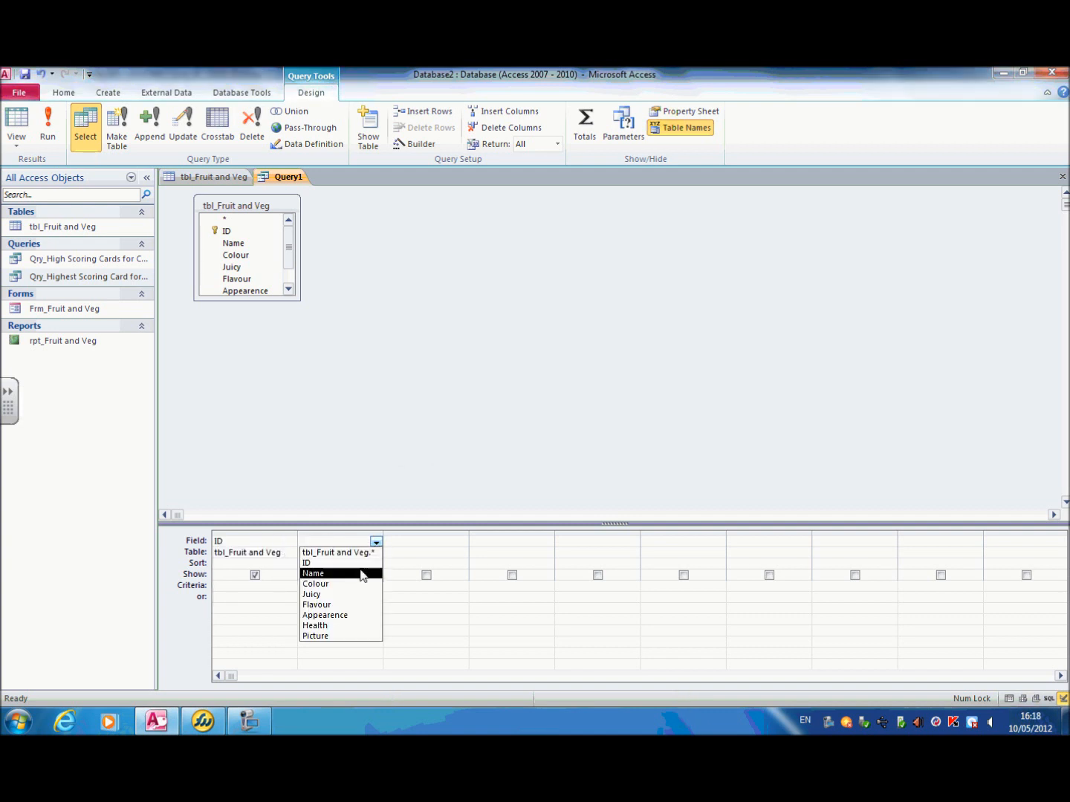
pyautogui.click(360, 573)
# Step: Add the Colour and Health fields as the third and fourth columns of the query grid
pyautogui.click(447, 543)
pyautogui.click(462, 542)
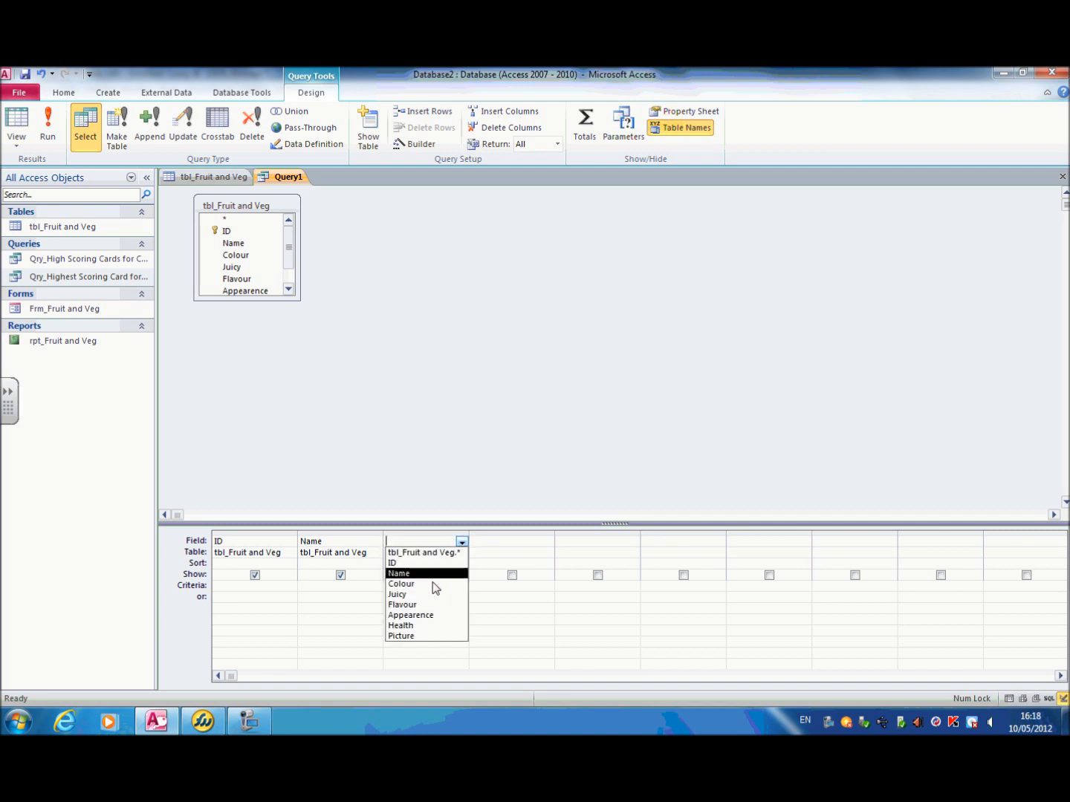
pyautogui.click(404, 584)
pyautogui.click(532, 541)
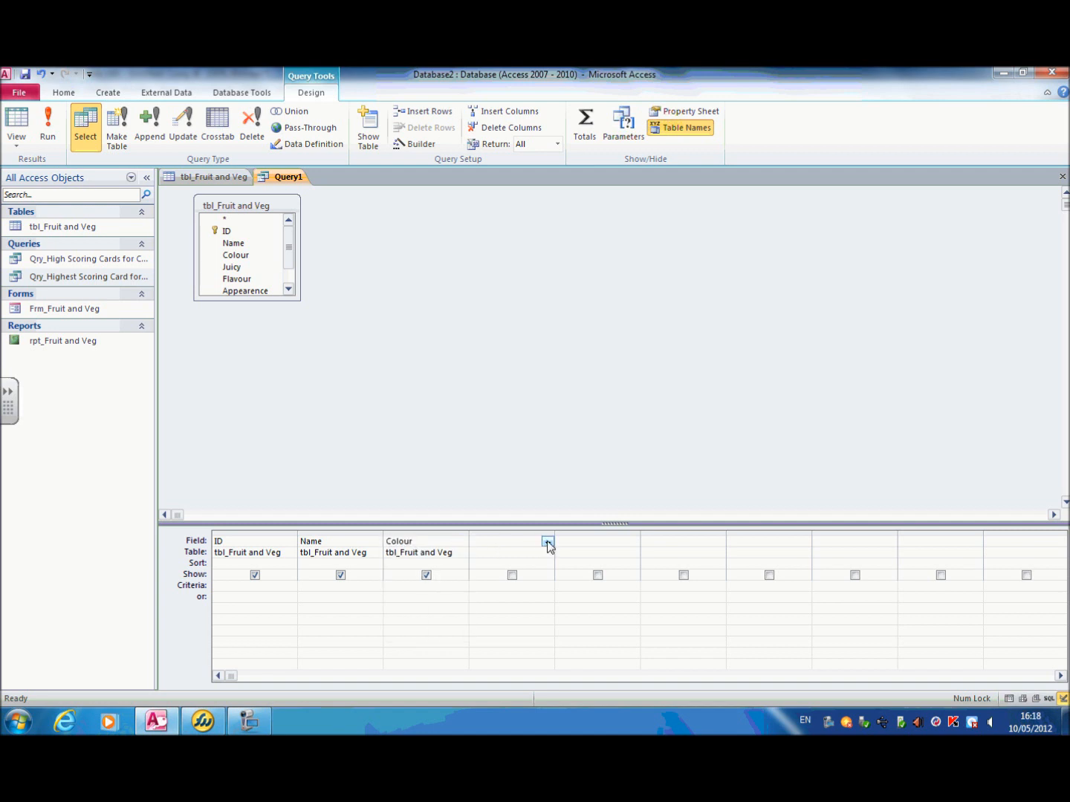
pyautogui.click(546, 541)
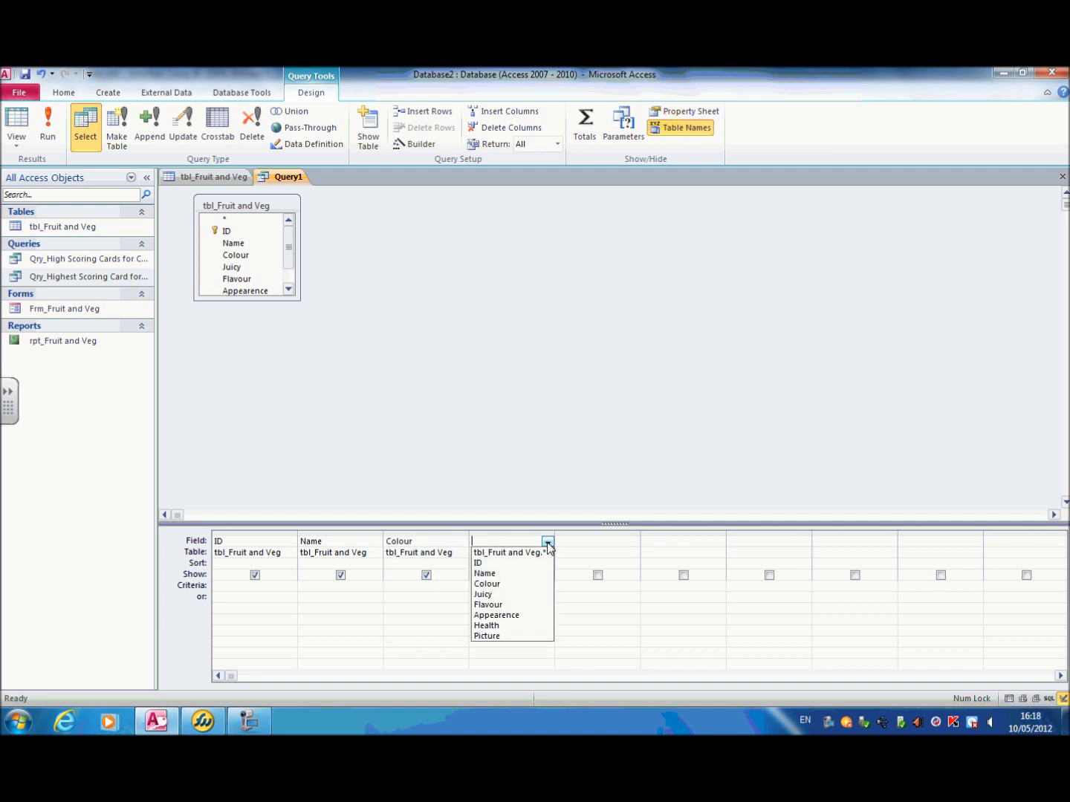
pyautogui.click(524, 625)
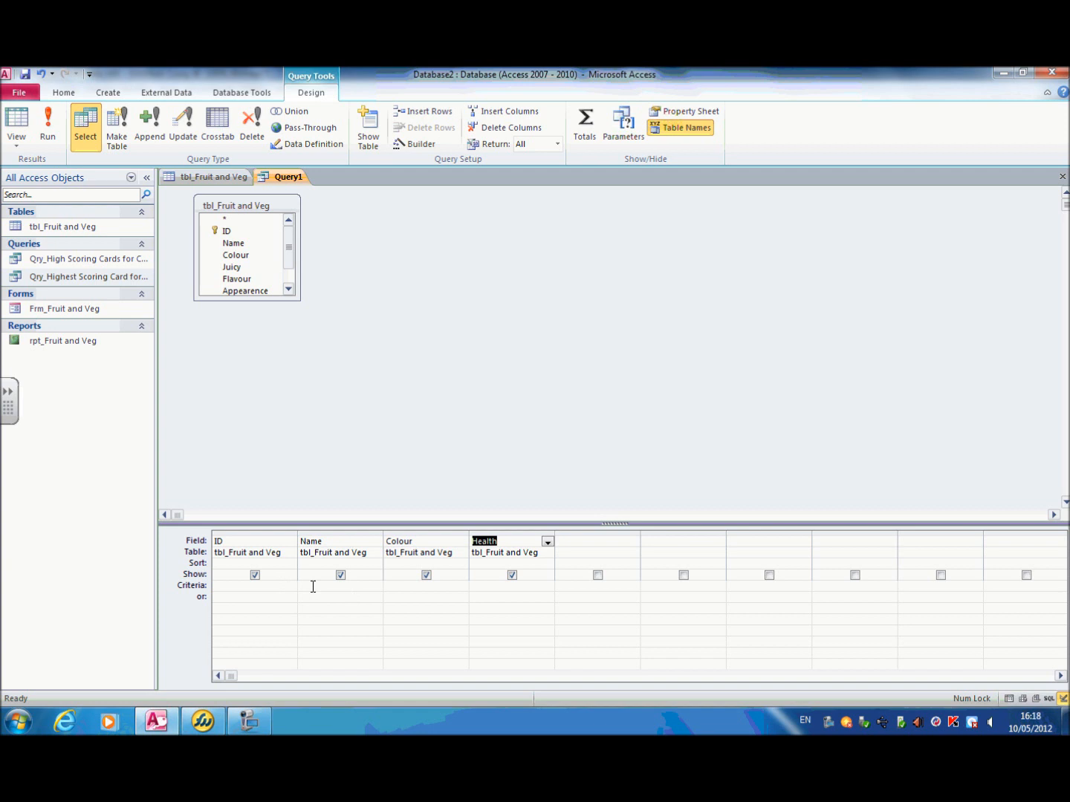
# Step: Set the criterion >7 for both the Colour and Health fields, and run the query
pyautogui.click(393, 586)
pyautogui.click(481, 585)
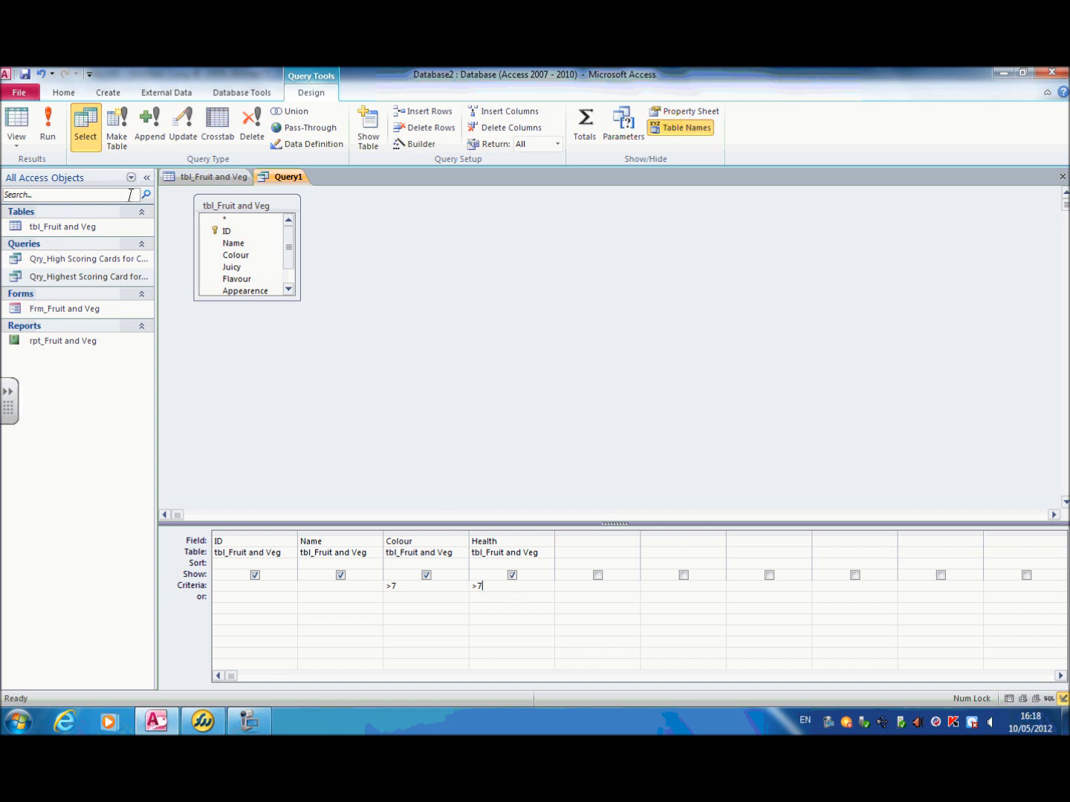
pyautogui.click(58, 143)
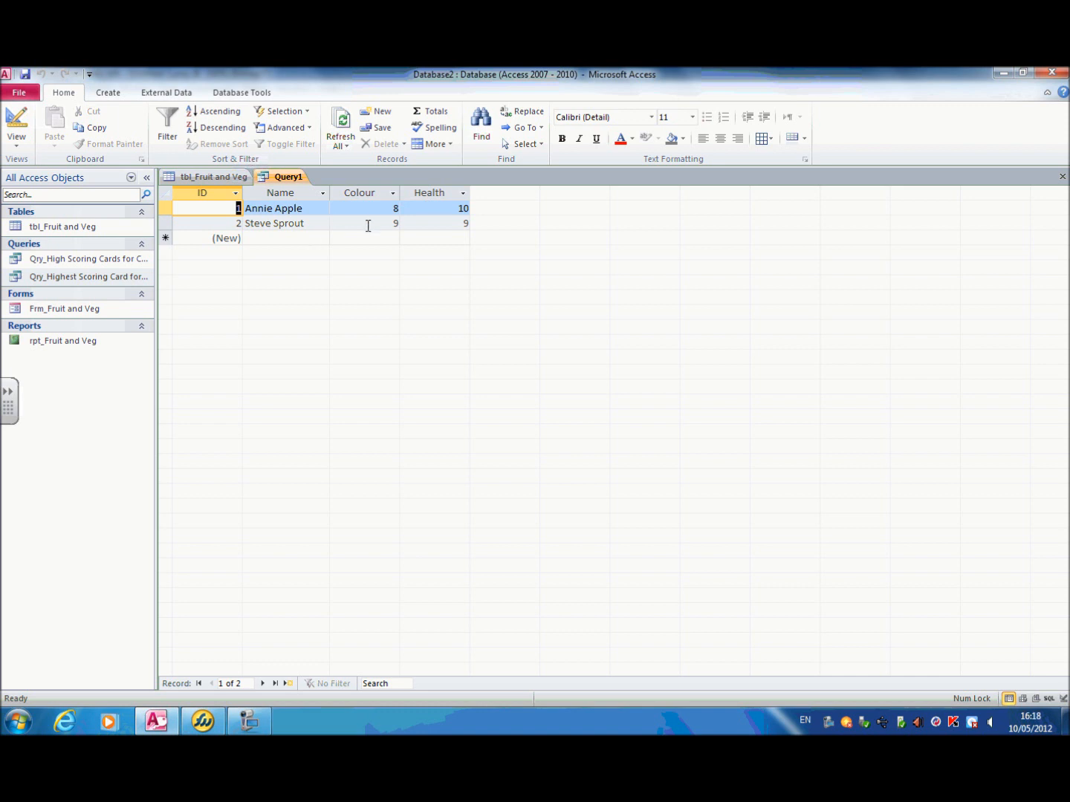
# Step: Save the combined query as "Qry_High scoring cards for both colour and health"
pyautogui.rightClick(294, 176)
pyautogui.click(309, 184)
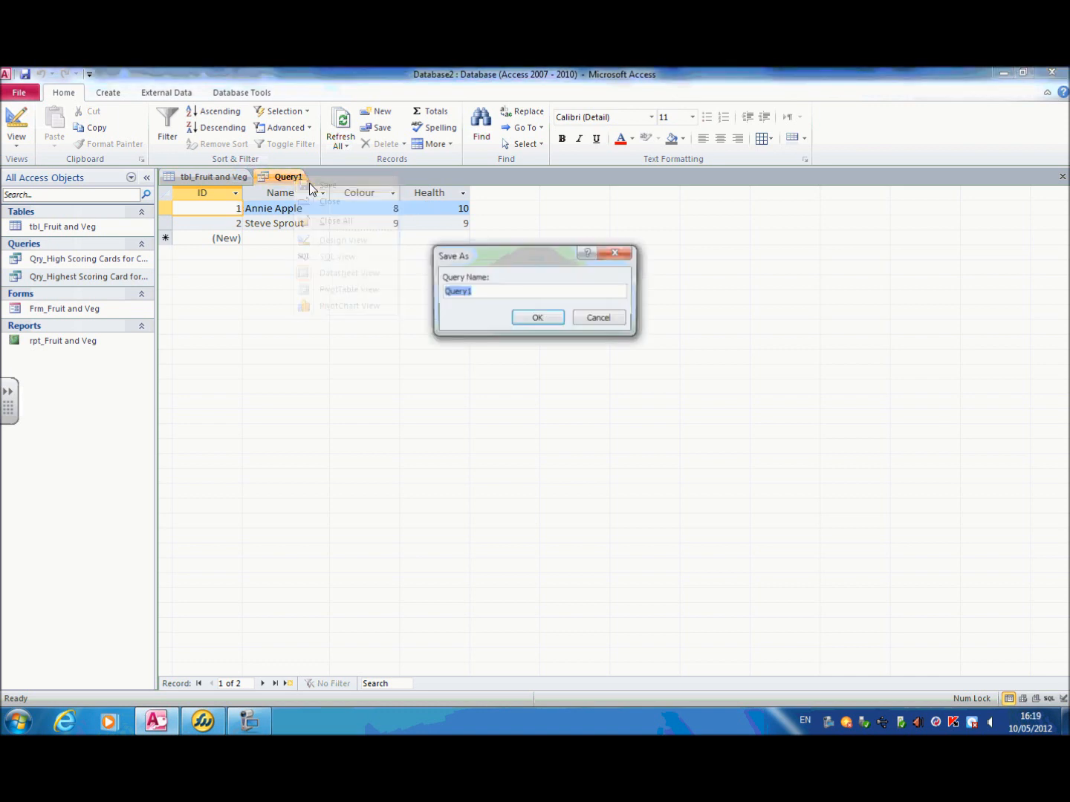
pyautogui.write('Qr')
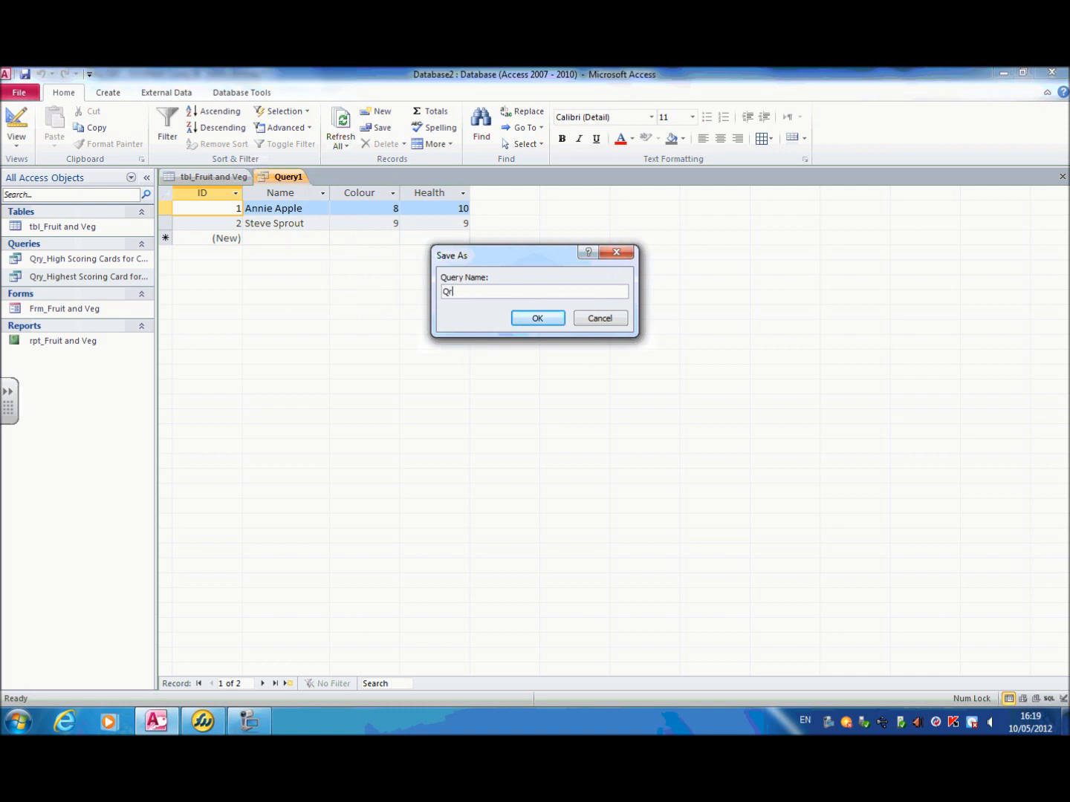
pyautogui.write('y_High scoring cards for both colour and health')
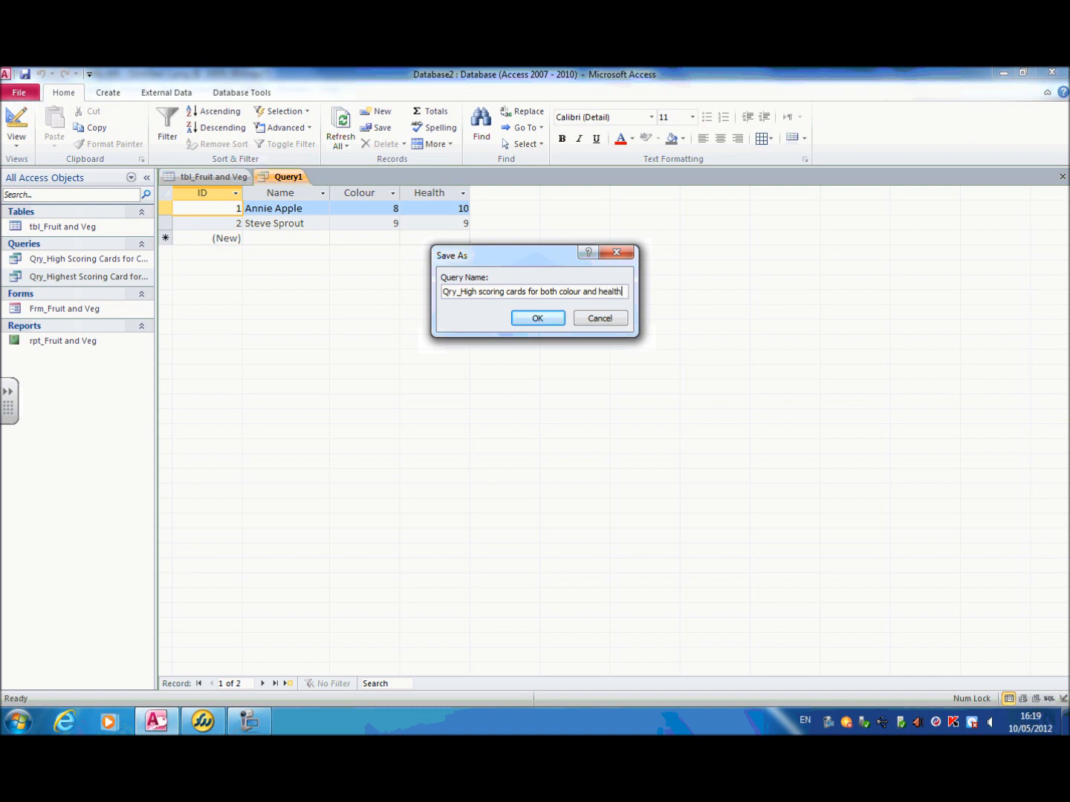
pyautogui.click(542, 317)
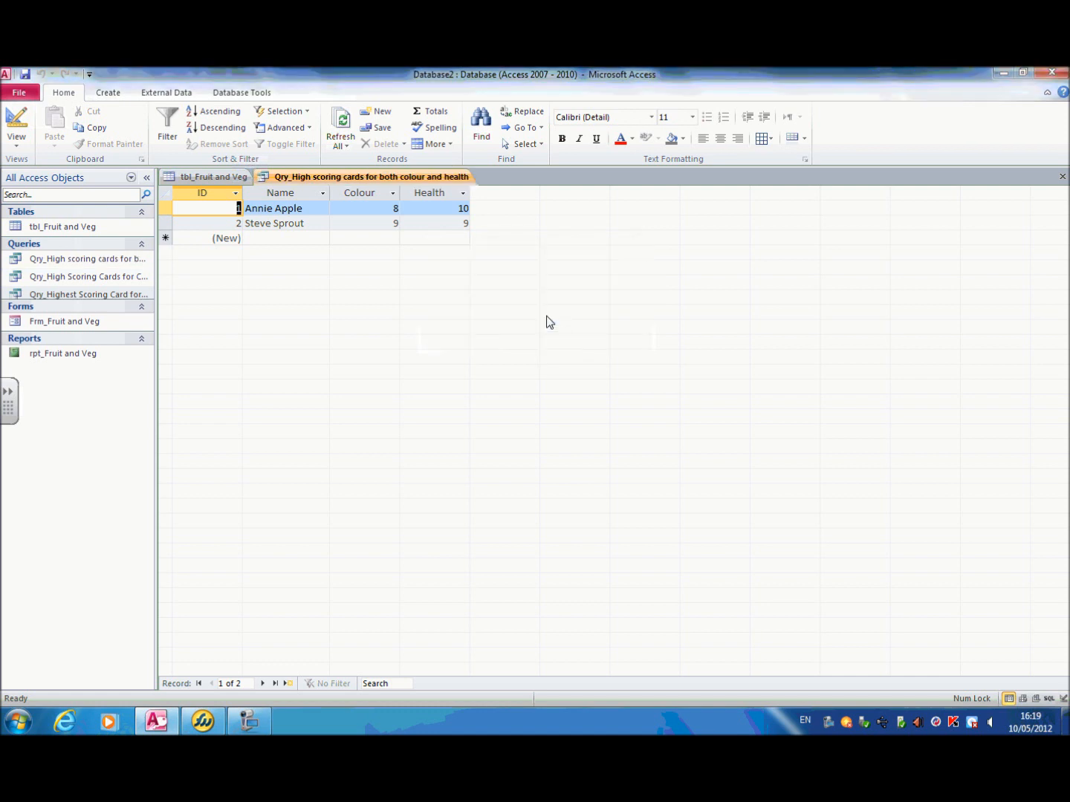